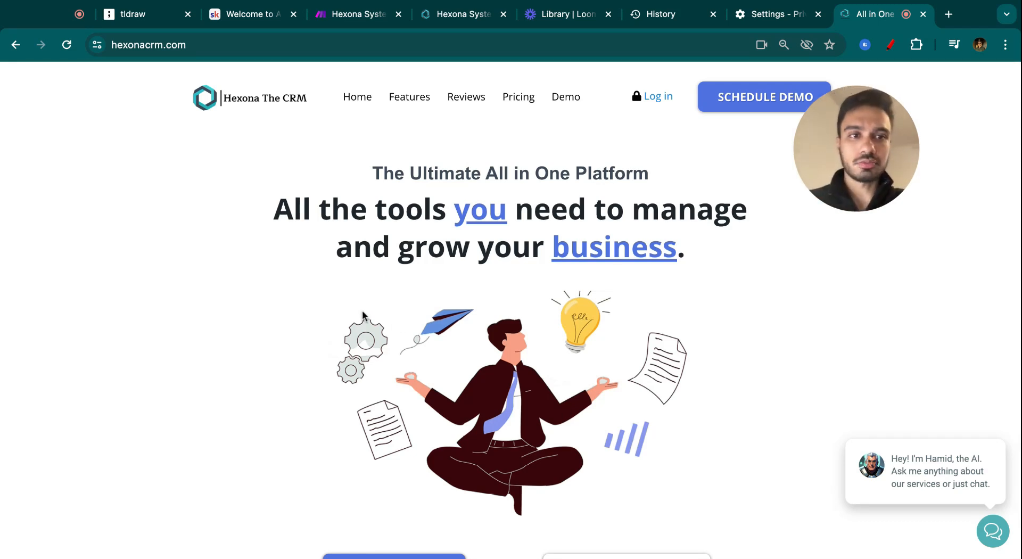
- Open the website's AI chat widget and send the message "Hello"
{"action": "scroll", "coordinate": [424, 294], "scroll_direction": "down", "scroll_amount": 3}
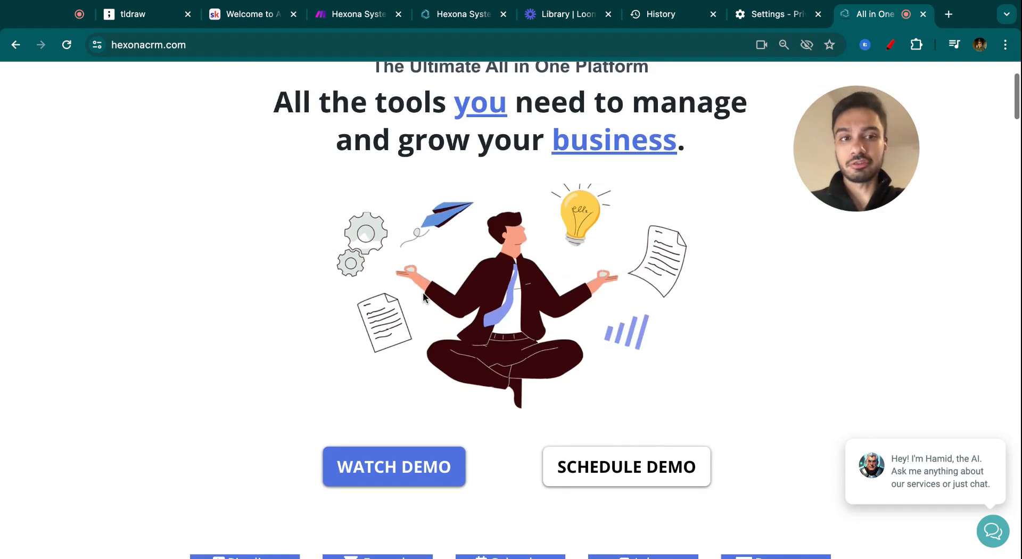
{"action": "scroll", "coordinate": [735, 340], "scroll_direction": "up", "scroll_amount": 3}
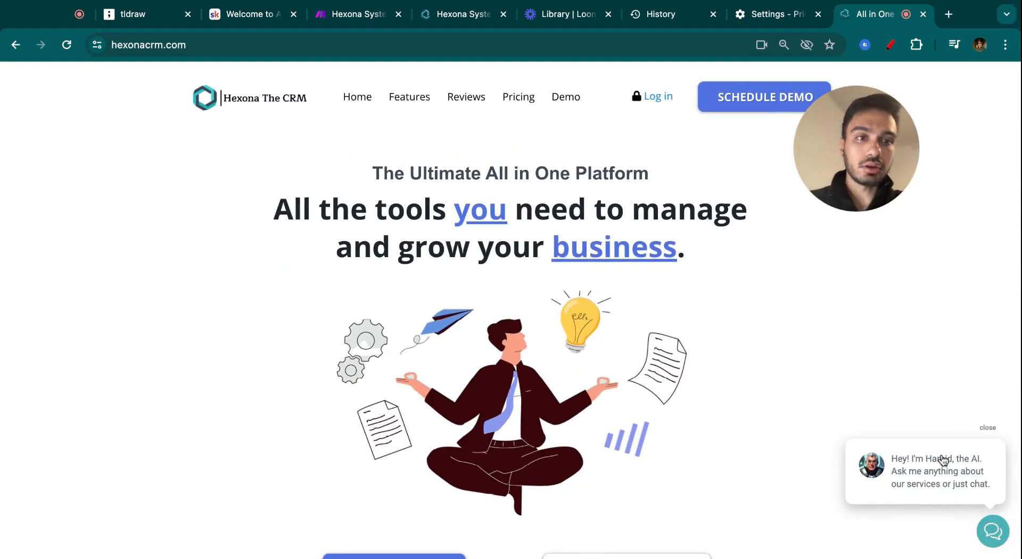
{"action": "left_click", "coordinate": [932, 470]}
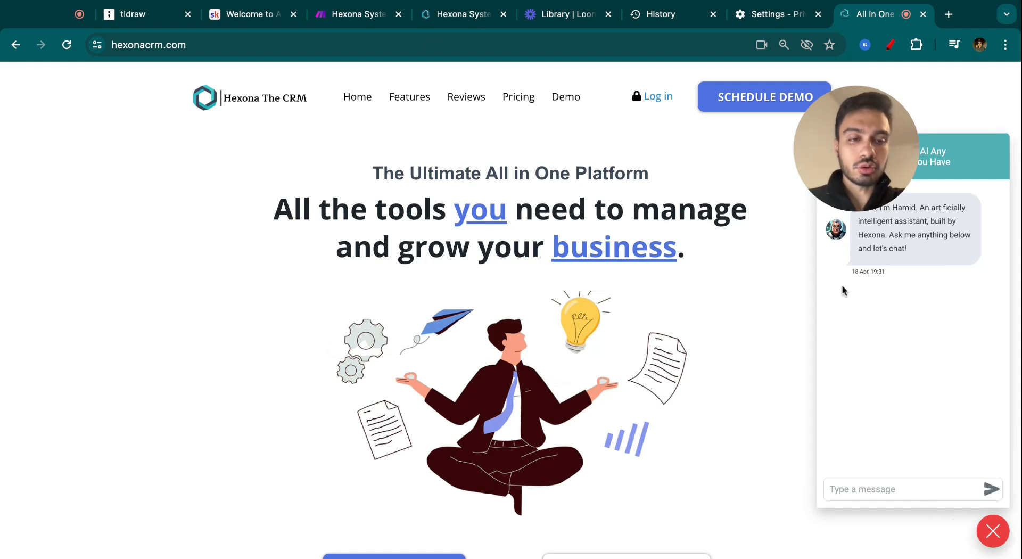
{"action": "left_click_drag", "start_coordinate": [881, 187], "coordinate": [849, 177]}
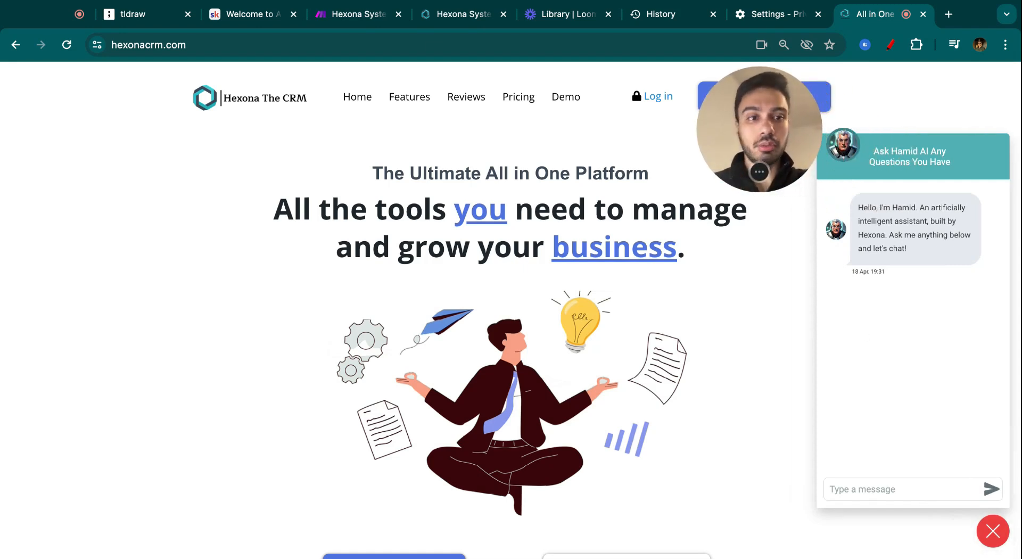
{"action": "left_click", "coordinate": [895, 487]}
{"action": "type", "text": "Hello"}
{"action": "key", "text": "Return"}
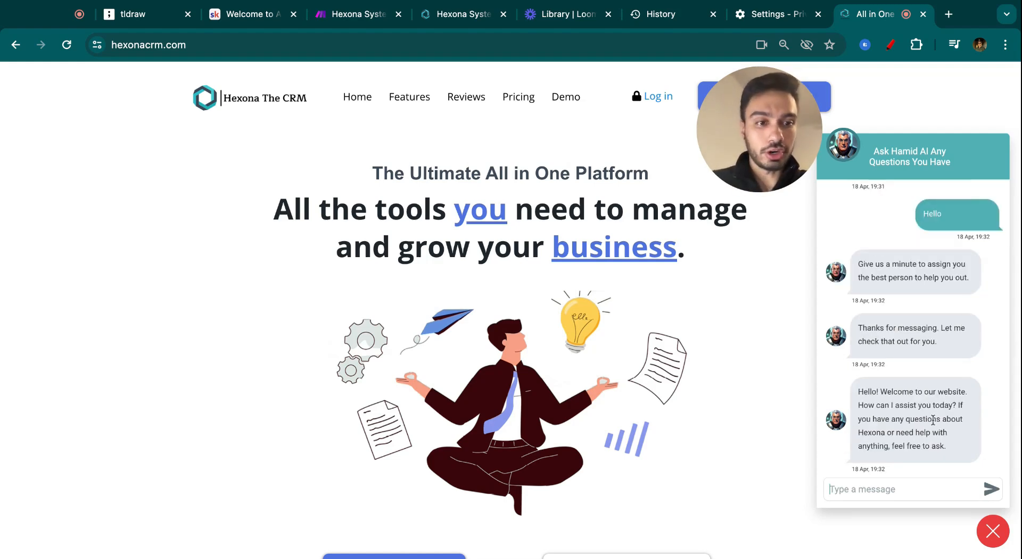
- Ask the AI assistant "What can the software do?" in the website chat
{"action": "scroll", "coordinate": [933, 420], "scroll_direction": "up", "scroll_amount": 4}
{"action": "scroll", "coordinate": [934, 420], "scroll_direction": "down", "scroll_amount": 1}
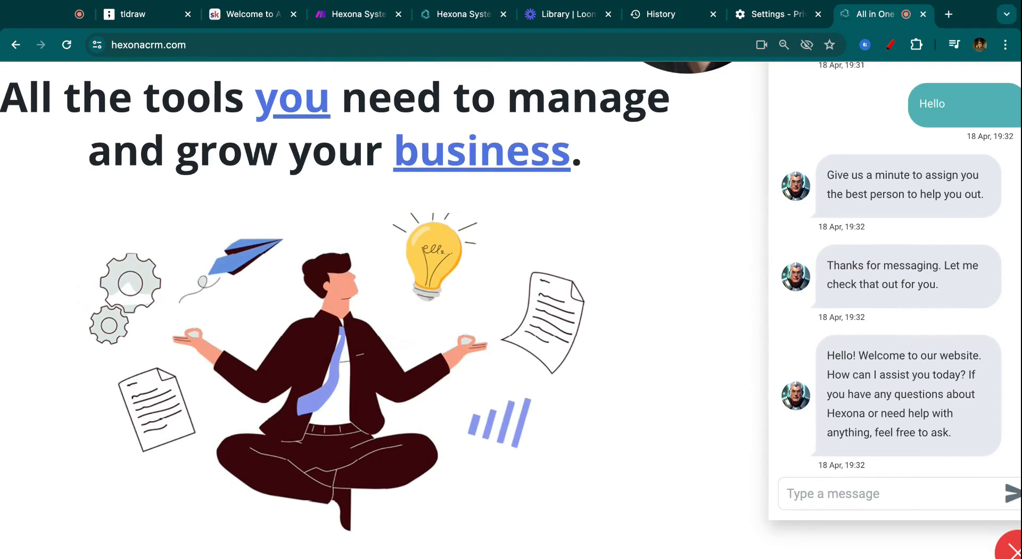
{"action": "scroll", "coordinate": [933, 420], "scroll_direction": "down", "scroll_amount": 4}
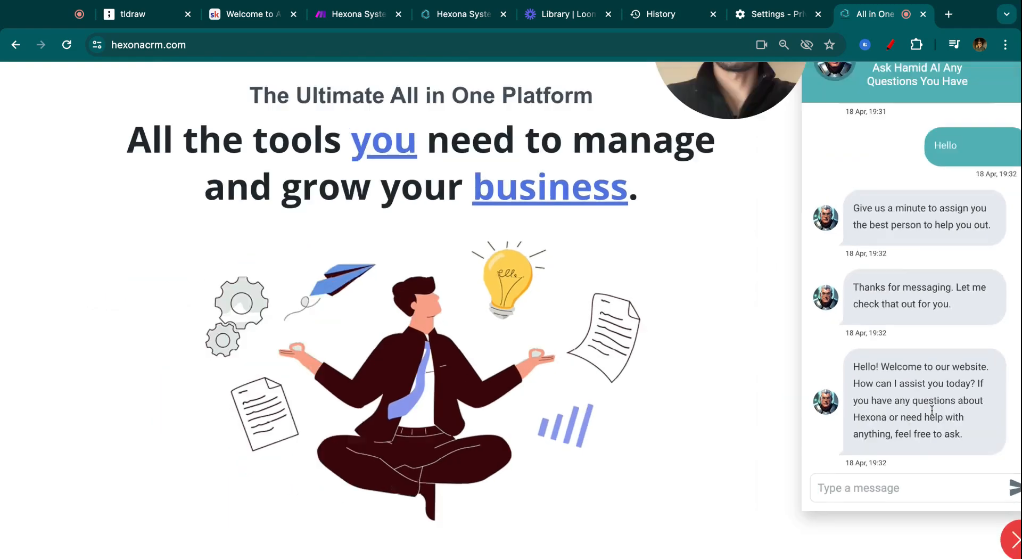
{"action": "type", "text": "What i"}
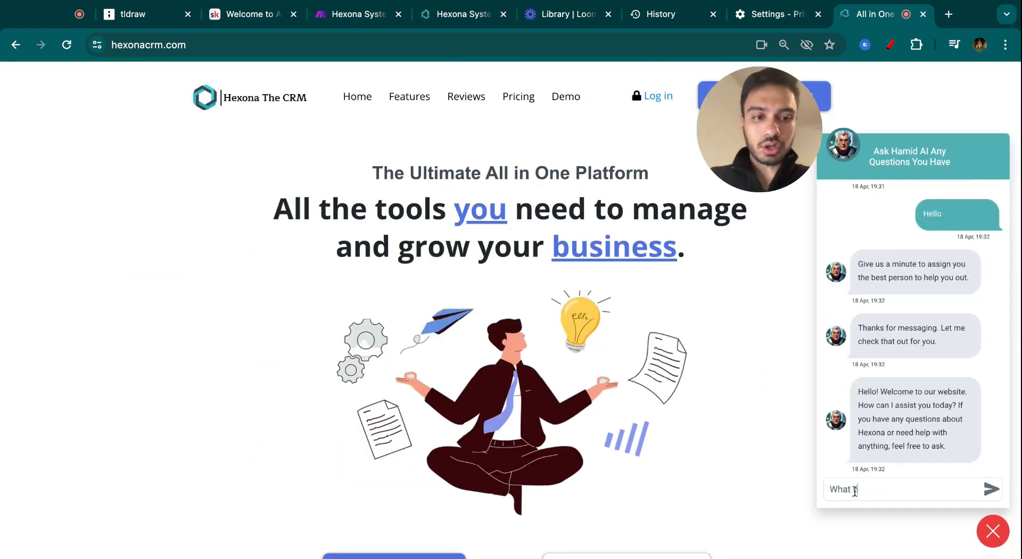
{"action": "key", "text": "BackSpace"}
{"action": "type", "text": "can the software do"}
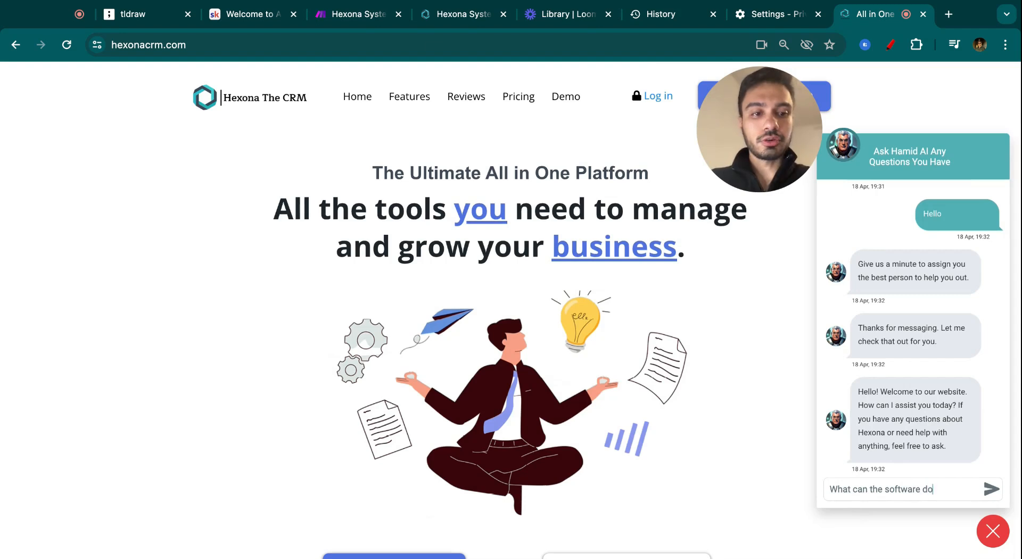
{"action": "type", "text": "?"}
{"action": "key", "text": "Return"}
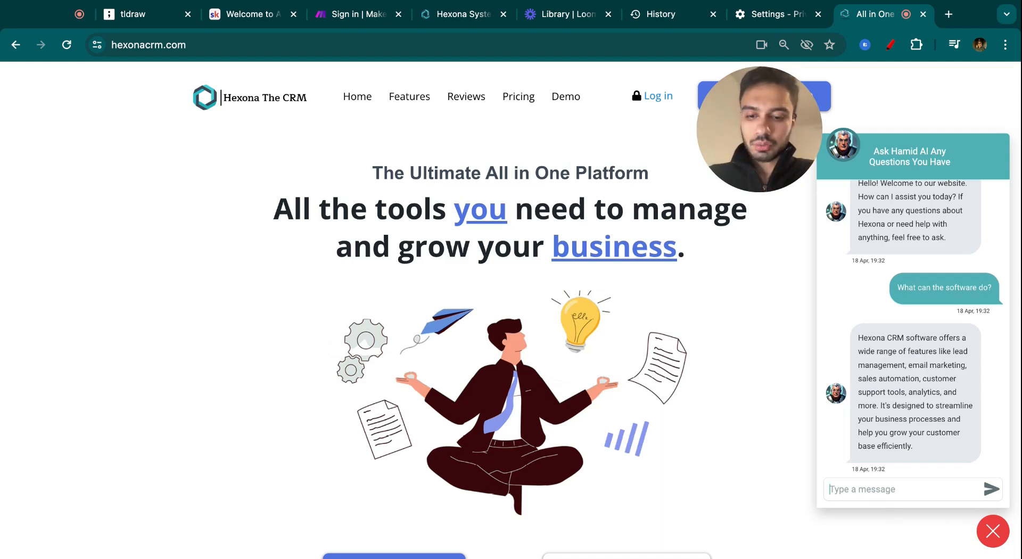
- Send the question "What is the price?" to the AI assistant in the website chat
{"action": "type", "text": "What is the pri"}
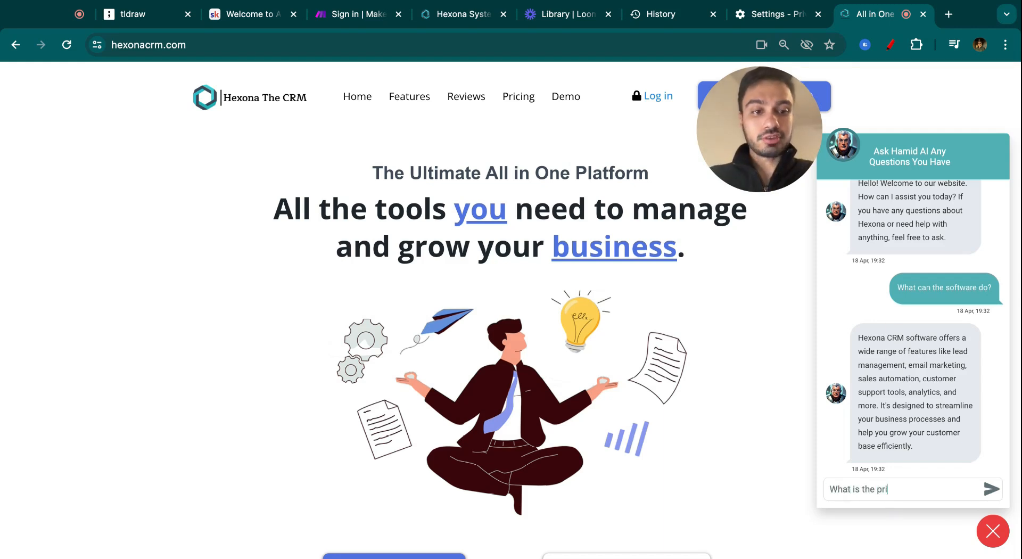
{"action": "type", "text": "ce?"}
{"action": "key", "text": "Return"}
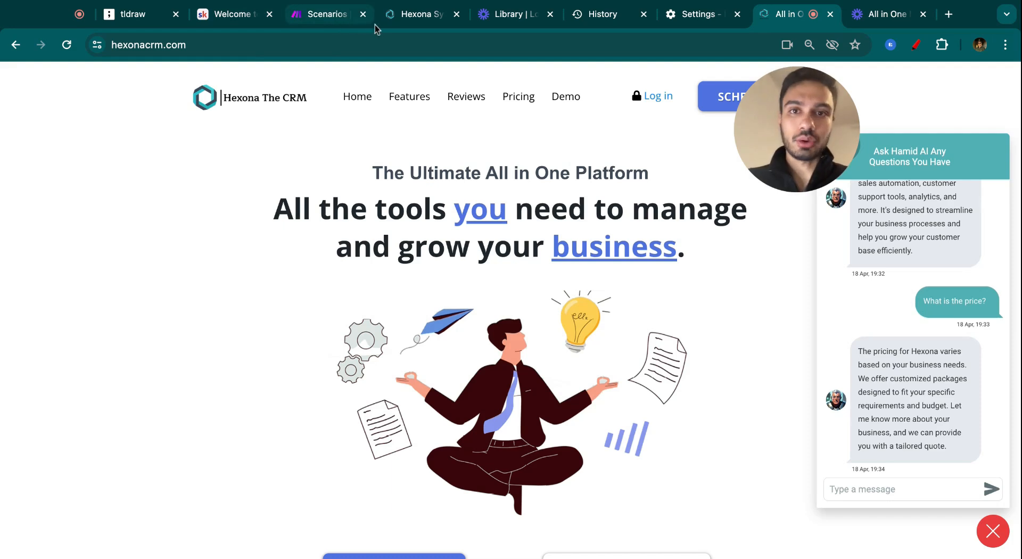
- Switch to the Hexona Systems contact record and review the guest visitor's name fields and live chat conversation
{"action": "left_click", "coordinate": [393, 21]}
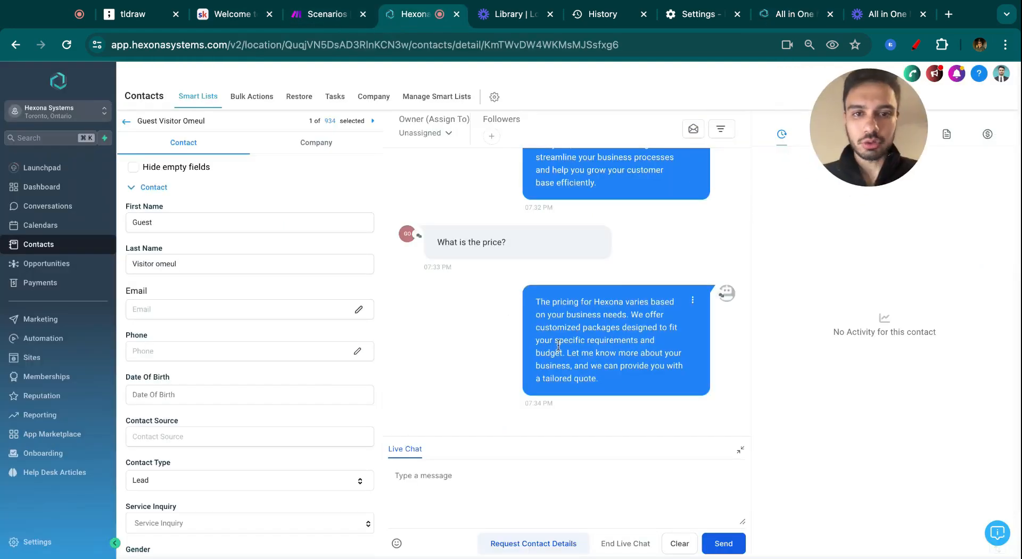
{"action": "scroll", "coordinate": [570, 281], "scroll_direction": "up", "scroll_amount": 1}
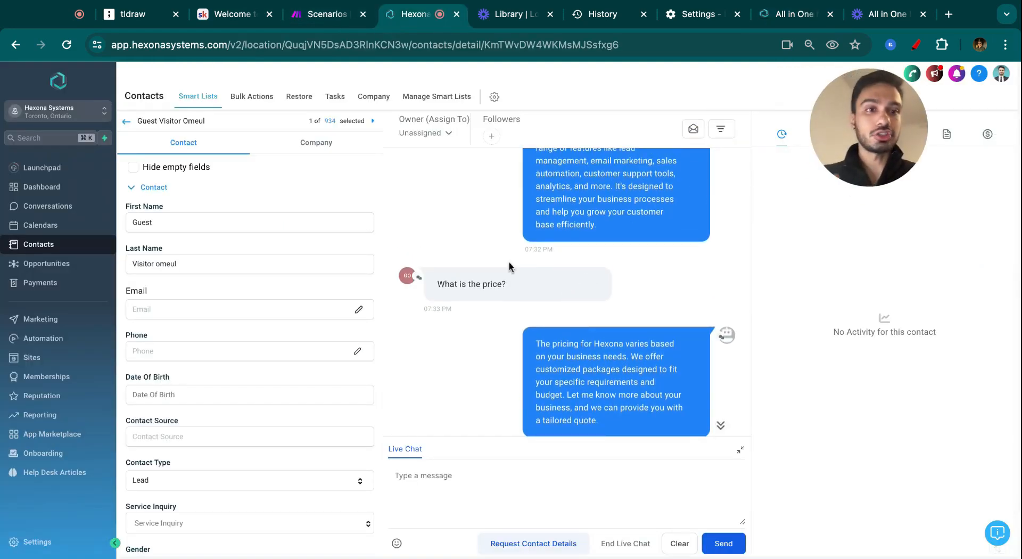
{"action": "double_click", "coordinate": [135, 222]}
{"action": "left_click_drag", "start_coordinate": [159, 264], "coordinate": [187, 265]}
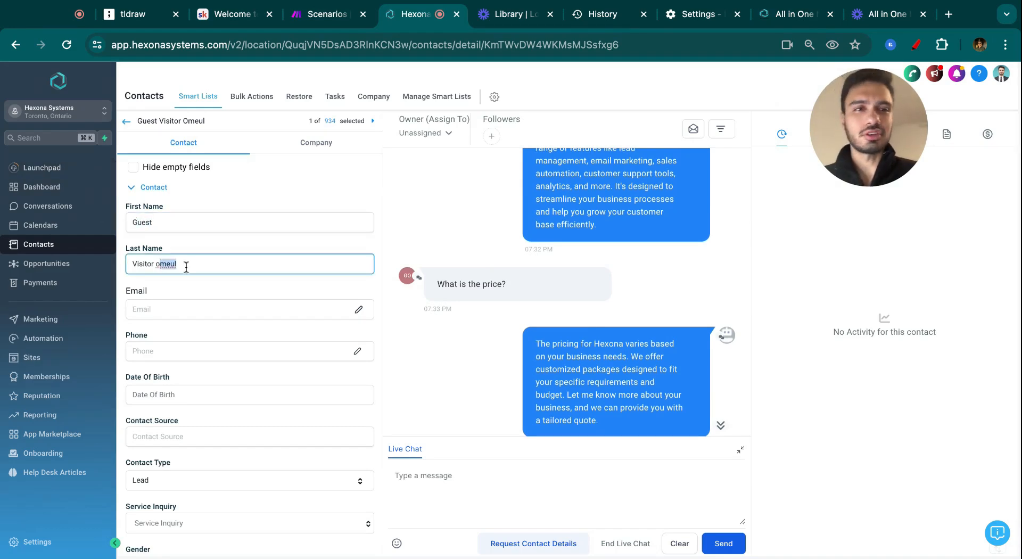
{"action": "scroll", "coordinate": [471, 350], "scroll_direction": "up", "scroll_amount": 3}
{"action": "scroll", "coordinate": [472, 350], "scroll_direction": "up", "scroll_amount": 1}
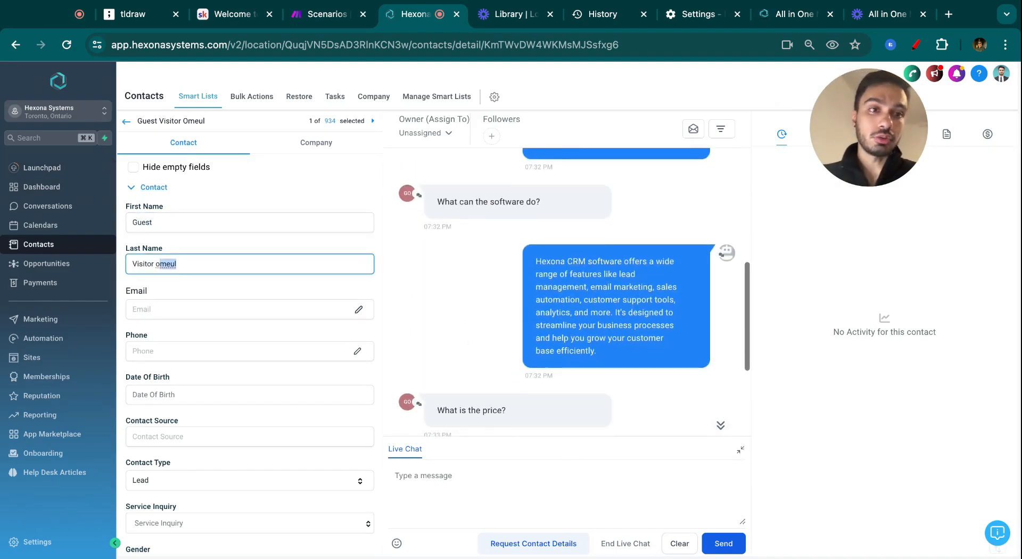
{"action": "scroll", "coordinate": [472, 350], "scroll_direction": "down", "scroll_amount": 1}
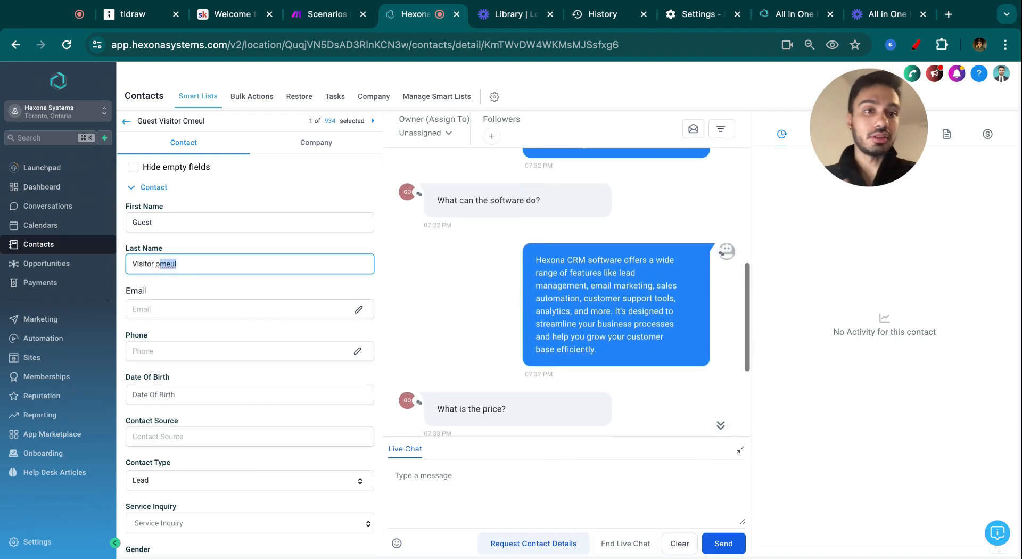
{"action": "scroll", "coordinate": [472, 350], "scroll_direction": "down", "scroll_amount": 4}
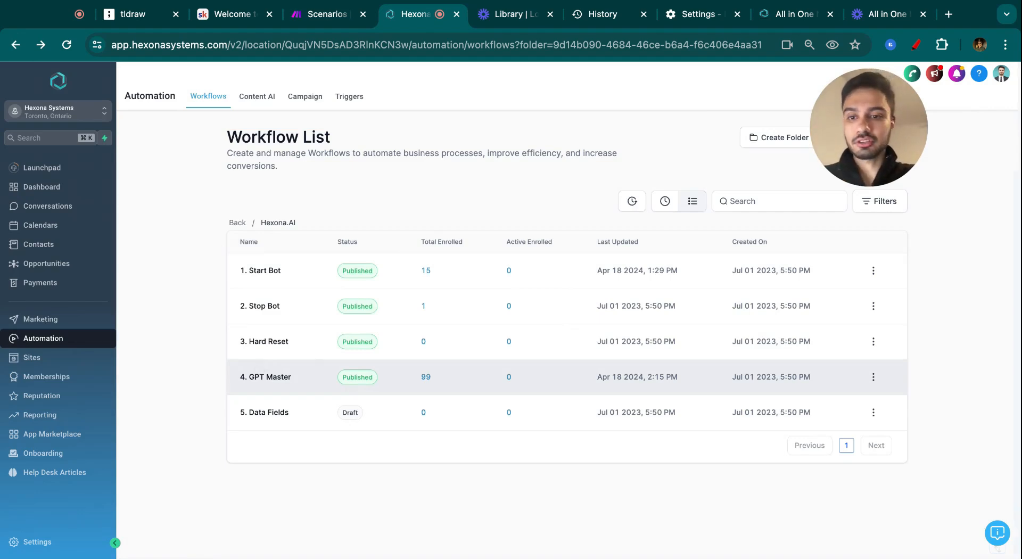
- Open the GPT Master workflow and inspect the filters of its Contact Changed, Initial Customer Replied via Live Chat and Customer Replied triggers
{"action": "left_click", "coordinate": [271, 383]}
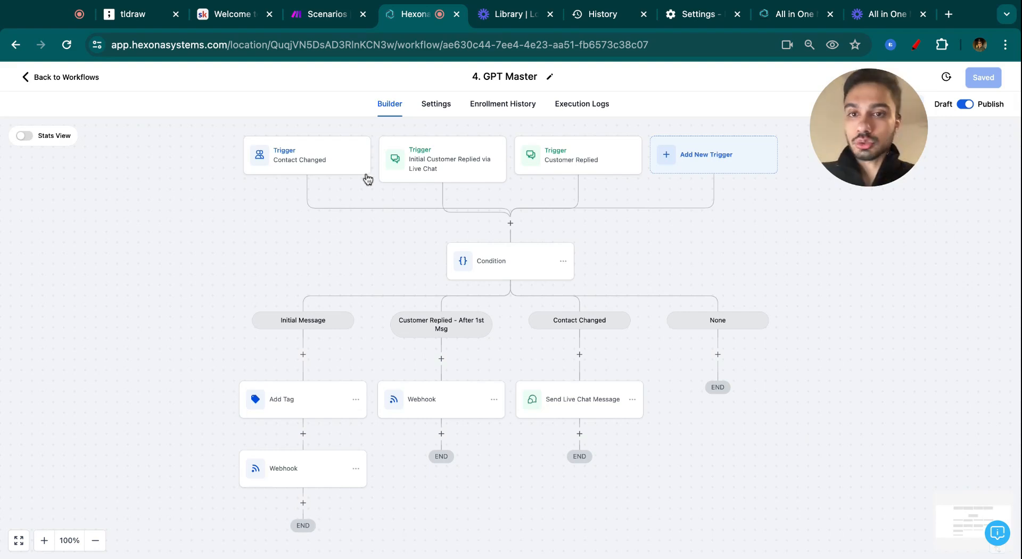
{"action": "left_click", "coordinate": [319, 160]}
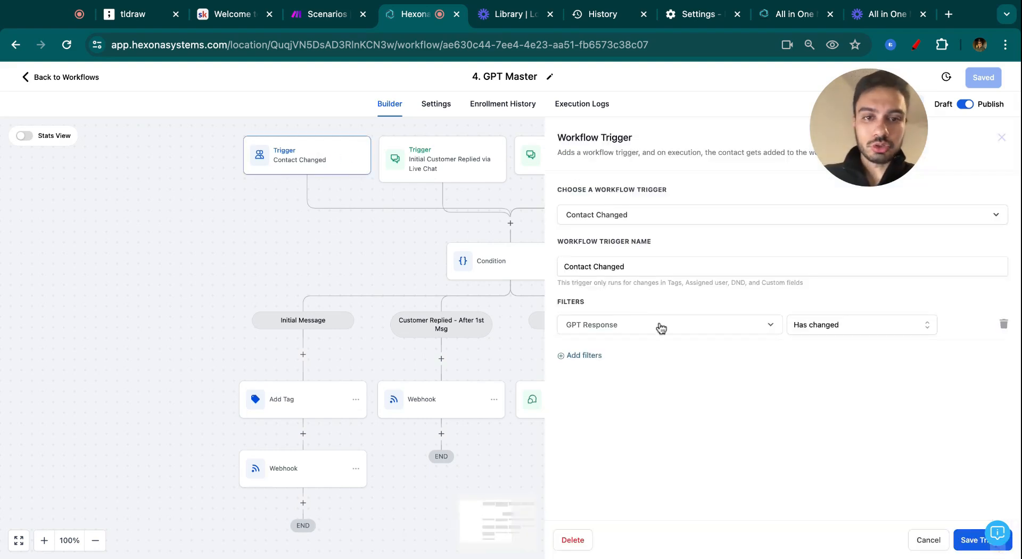
{"action": "left_click", "coordinate": [937, 542]}
{"action": "left_click", "coordinate": [458, 173]}
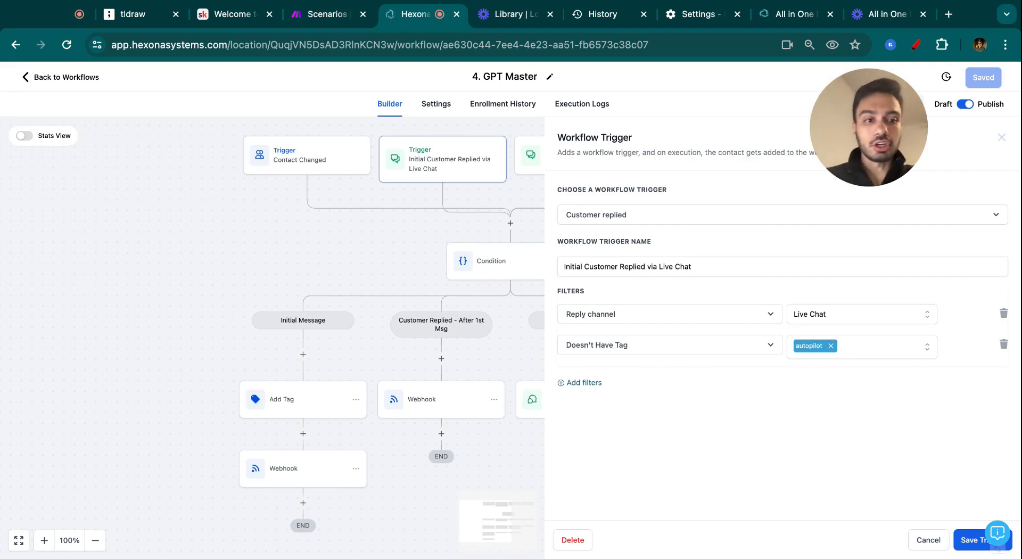
{"action": "left_click", "coordinate": [537, 180]}
{"action": "left_click", "coordinate": [554, 174]}
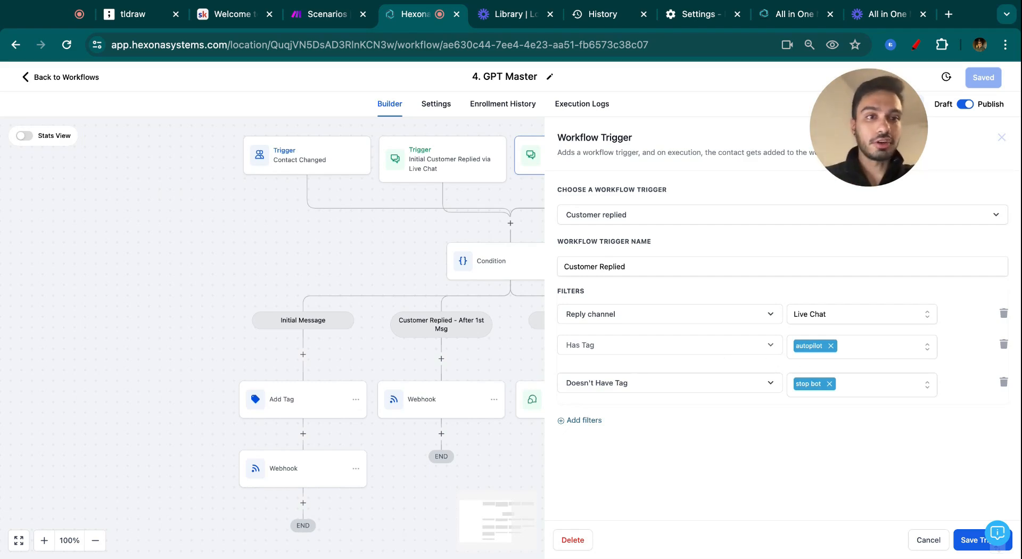
{"action": "left_click", "coordinate": [929, 540]}
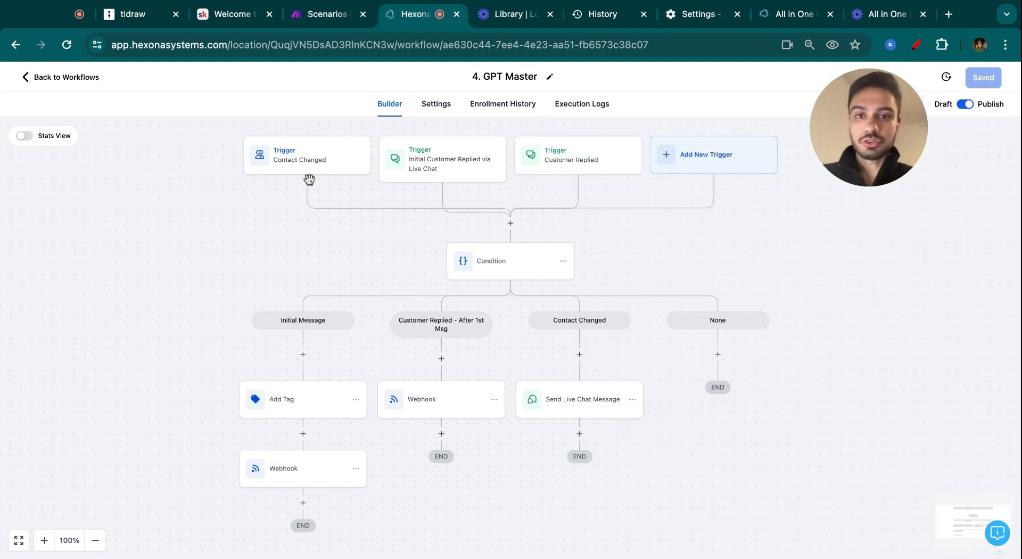
- Examine the workflow's Condition action and the rules of its Initial Message, Customer Replied and Contact Changed branches
{"action": "left_click", "coordinate": [493, 274]}
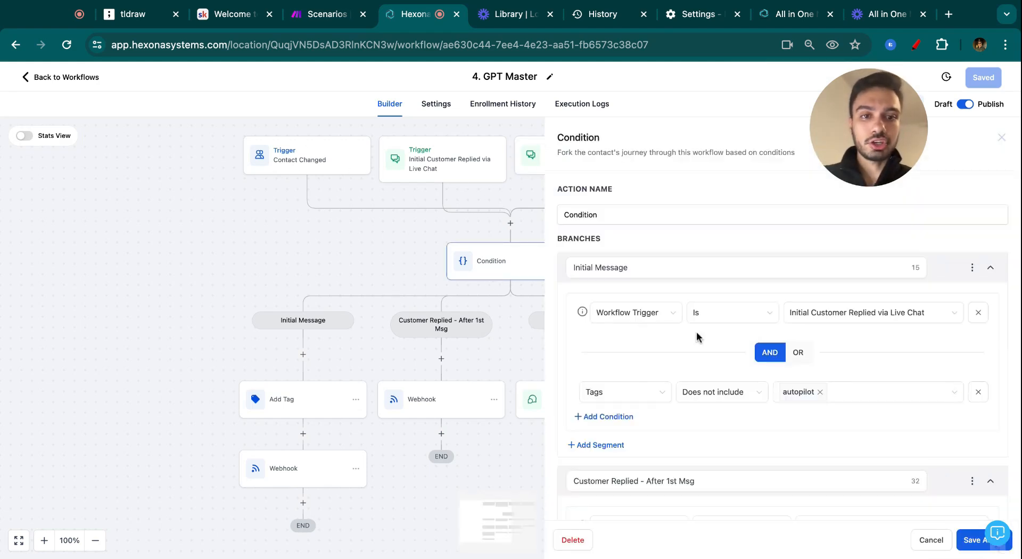
{"action": "scroll", "coordinate": [754, 367], "scroll_direction": "down", "scroll_amount": 5}
{"action": "scroll", "coordinate": [754, 368], "scroll_direction": "up", "scroll_amount": 8}
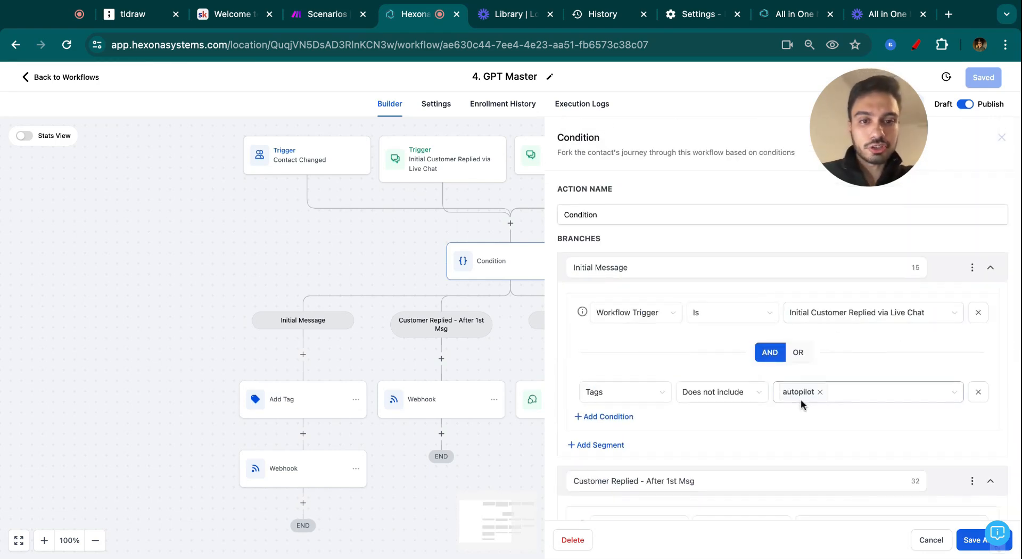
{"action": "scroll", "coordinate": [796, 401], "scroll_direction": "down", "scroll_amount": 1}
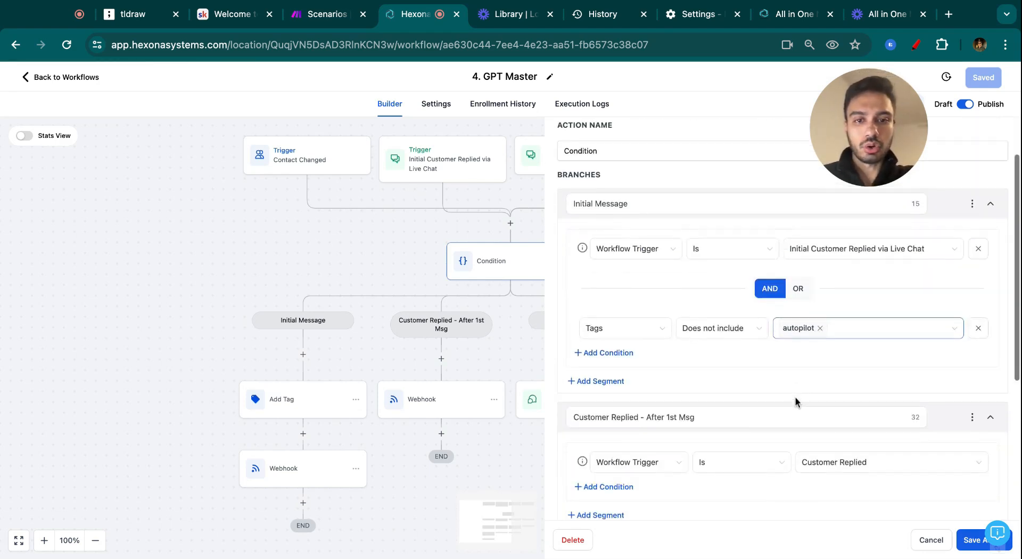
{"action": "scroll", "coordinate": [741, 250], "scroll_direction": "down", "scroll_amount": 2}
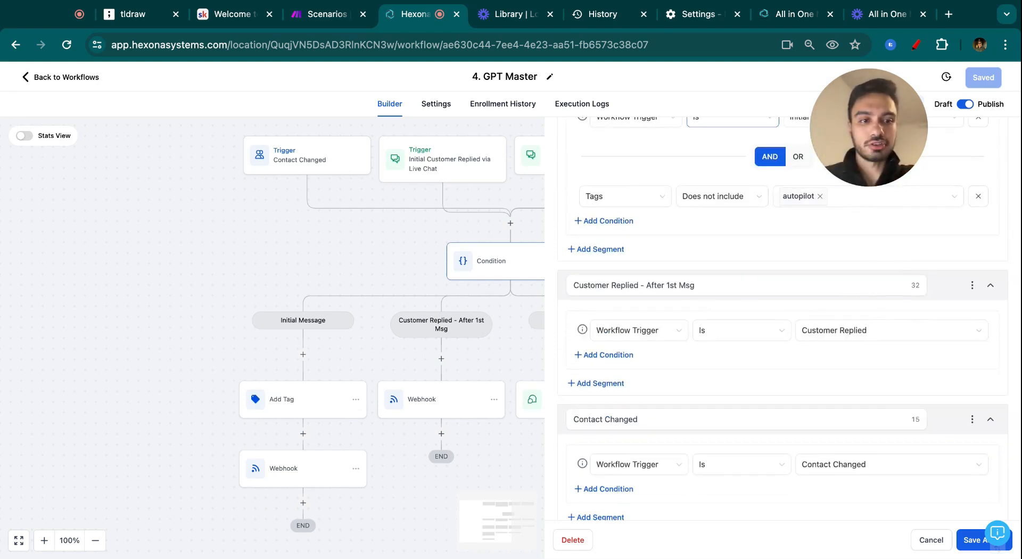
{"action": "left_click", "coordinate": [381, 339]}
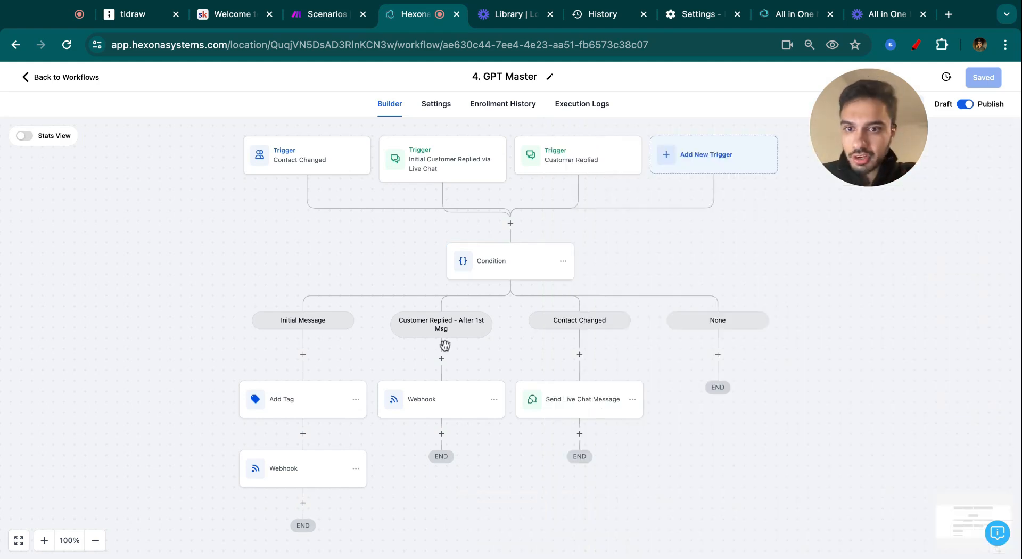
- Inspect the Add Tag action and the webhook URL in the Initial Message branch
{"action": "left_click", "coordinate": [319, 405]}
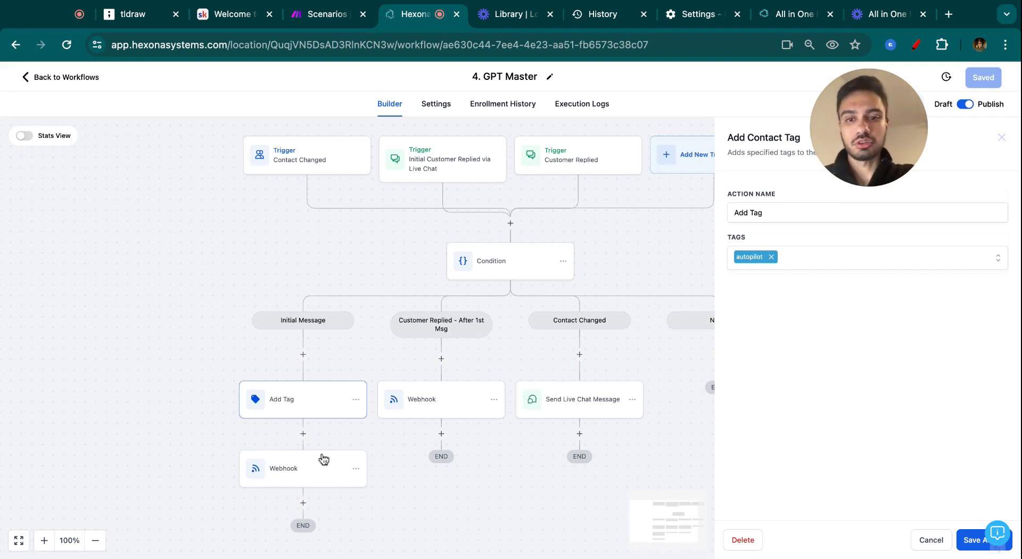
{"action": "left_click", "coordinate": [320, 470]}
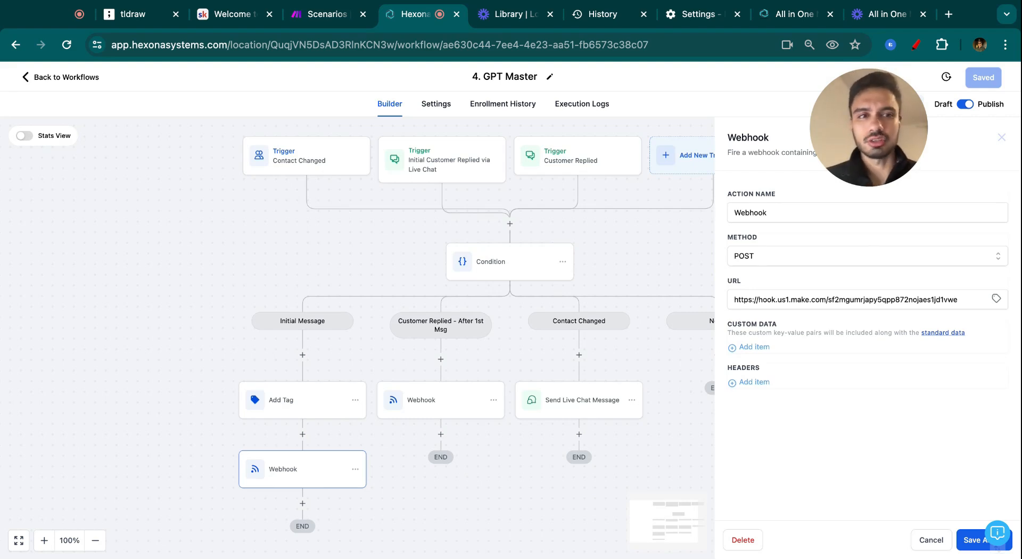
{"action": "left_click_drag", "start_coordinate": [763, 299], "coordinate": [886, 299]}
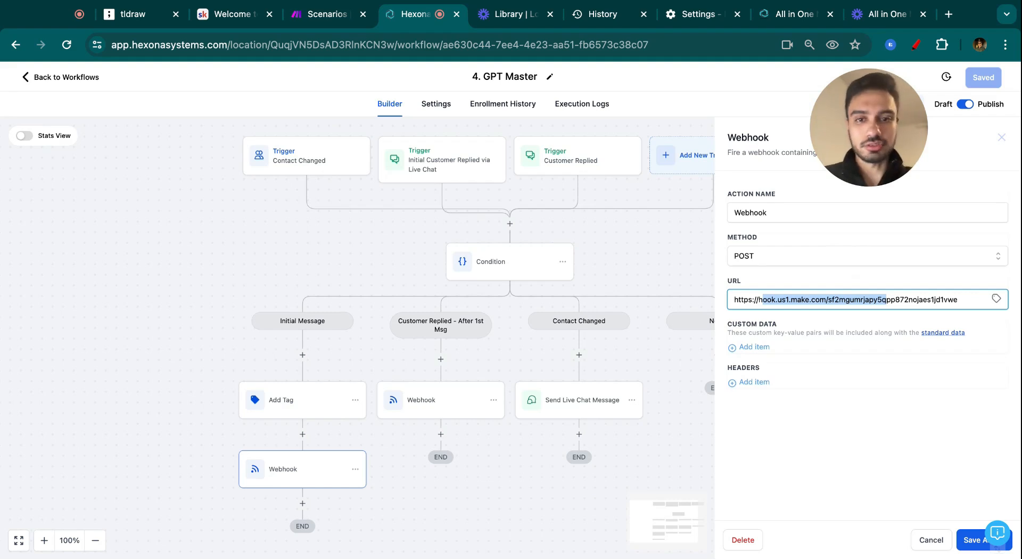
- Delete all five custom data items from the webhook in the Customer Replied - After 1st Msg branch and save the action
{"action": "left_click", "coordinate": [435, 403]}
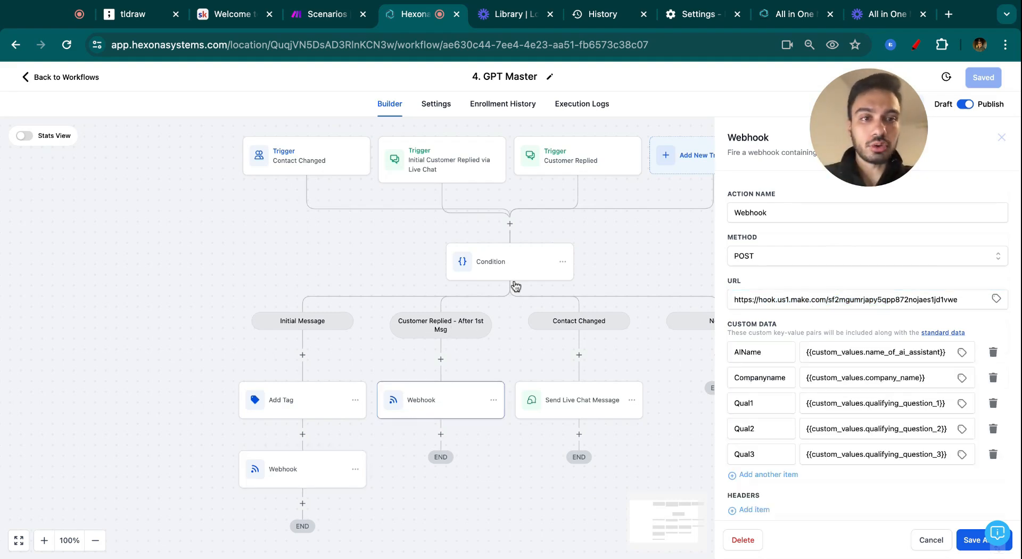
{"action": "left_click", "coordinate": [993, 352]}
{"action": "left_click", "coordinate": [993, 351]}
{"action": "left_click", "coordinate": [993, 352]}
{"action": "left_click", "coordinate": [993, 351]}
{"action": "left_click", "coordinate": [993, 352]}
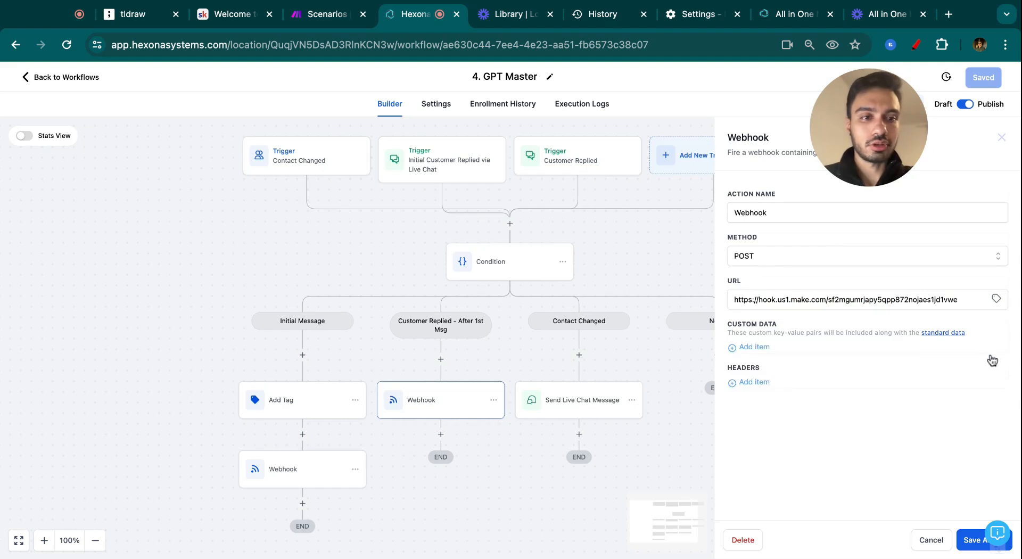
{"action": "left_click", "coordinate": [962, 542]}
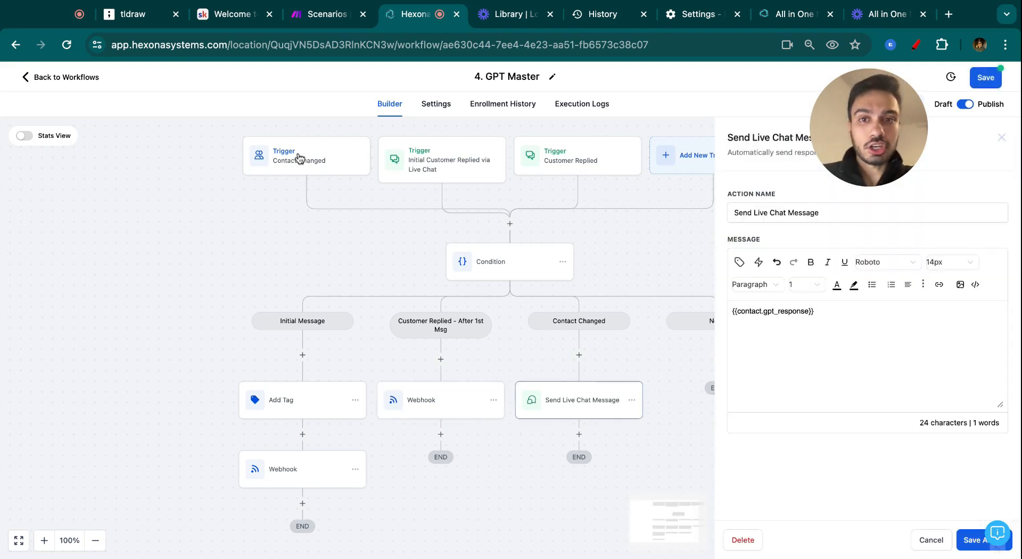
- Inspect the Contact Changed trigger's filter and the message of the Send Live Chat Message action in the Contact Changed branch
{"action": "left_click", "coordinate": [298, 158]}
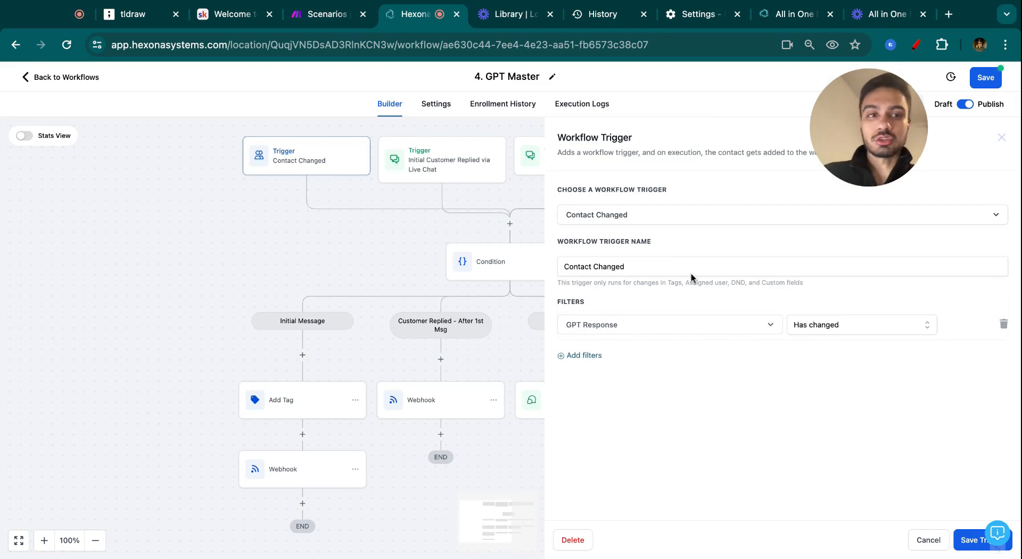
{"action": "left_click", "coordinate": [927, 547]}
{"action": "left_click", "coordinate": [586, 414]}
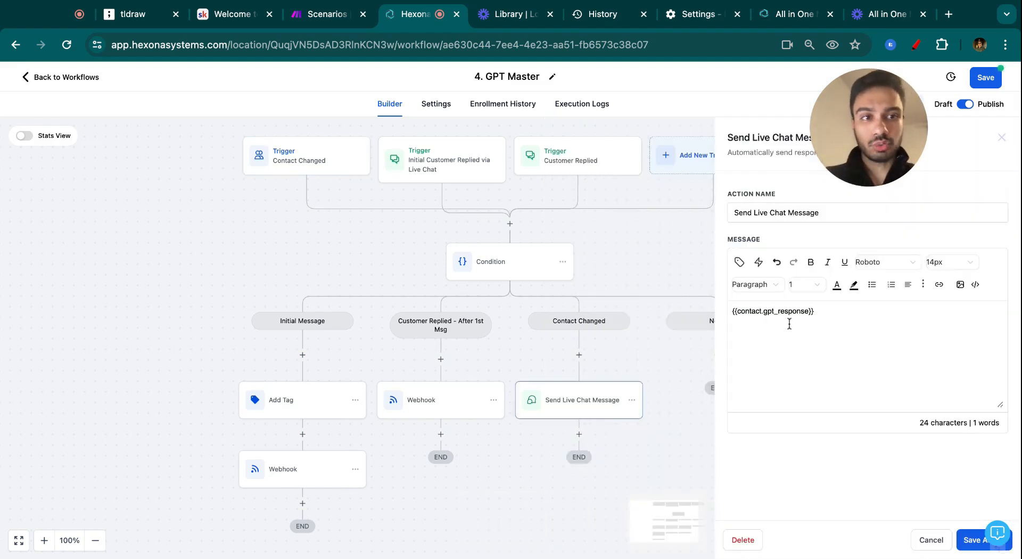
{"action": "left_click_drag", "start_coordinate": [745, 311], "coordinate": [814, 312]}
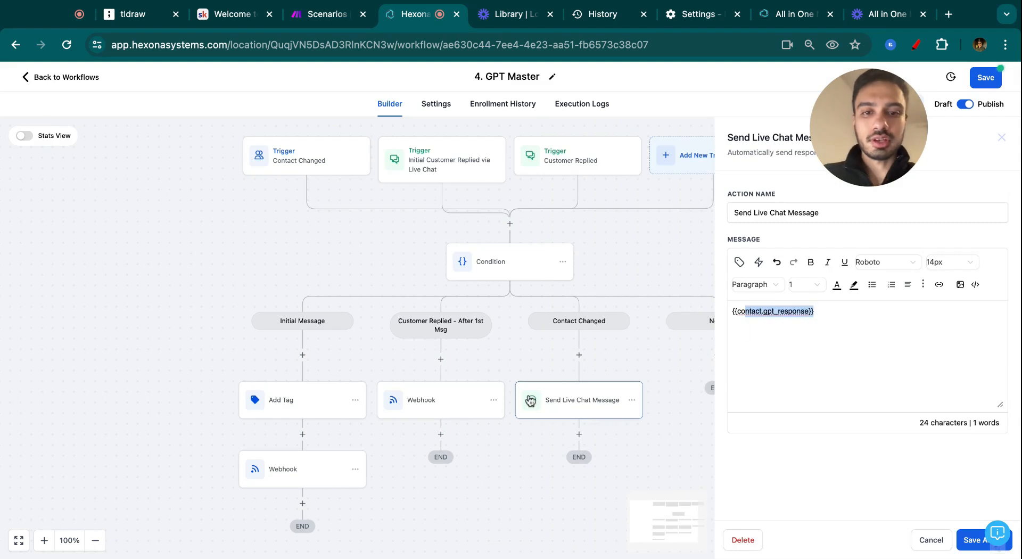
{"action": "left_click", "coordinate": [797, 215]}
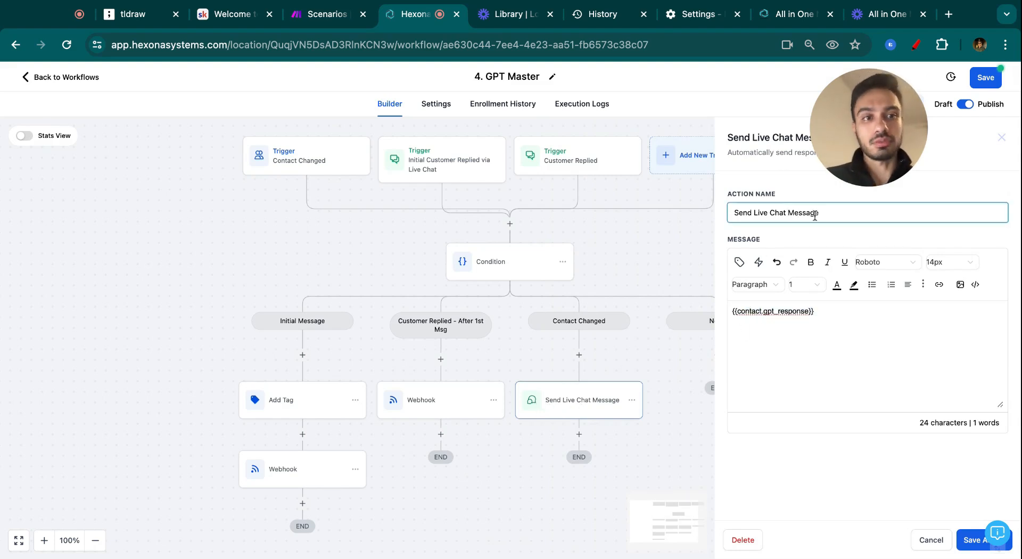
- Find Send Live Chat Message among the available Communication actions for the Contact Changed branch, then close the list without adding anything
{"action": "left_click", "coordinate": [579, 434]}
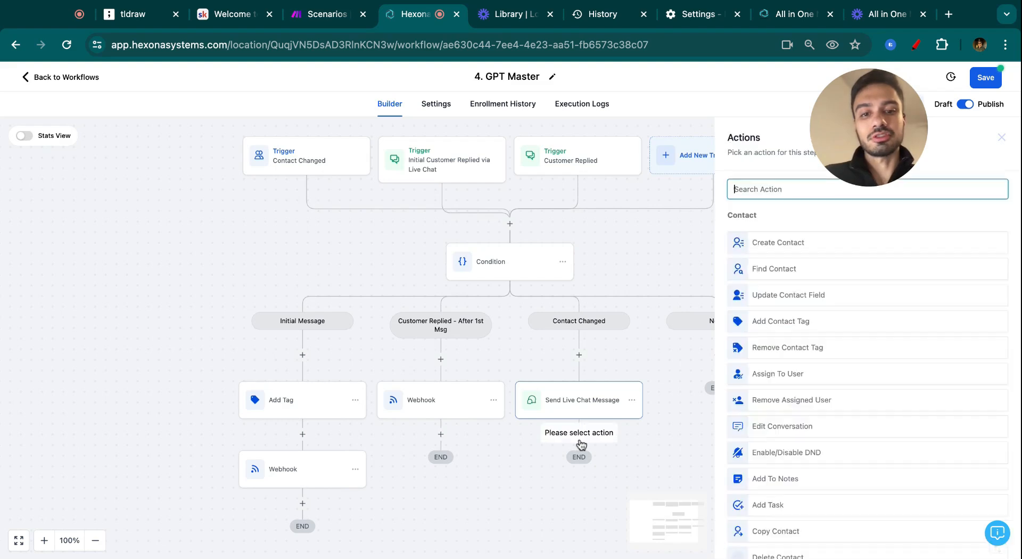
{"action": "scroll", "coordinate": [805, 326], "scroll_direction": "down", "scroll_amount": 8}
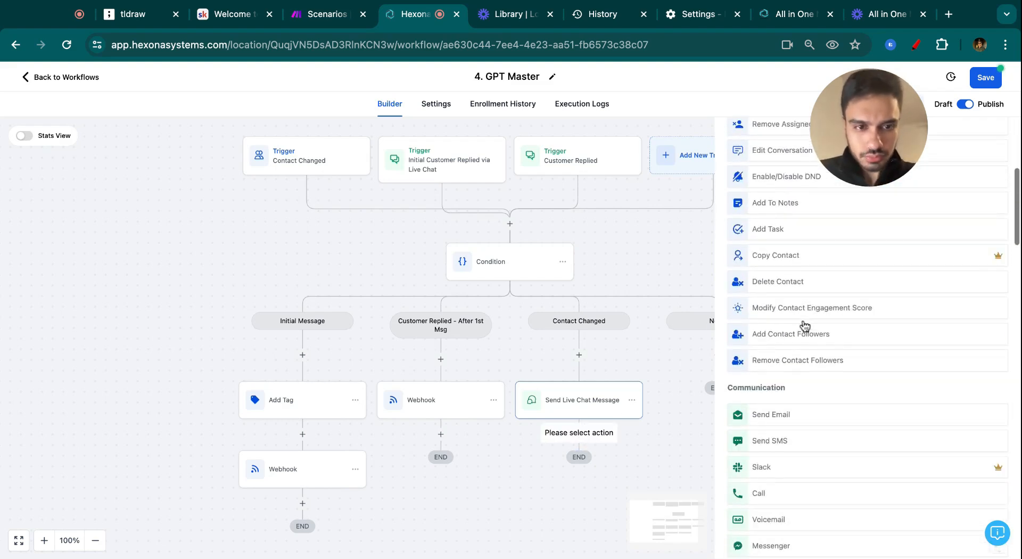
{"action": "scroll", "coordinate": [805, 326], "scroll_direction": "down", "scroll_amount": 4}
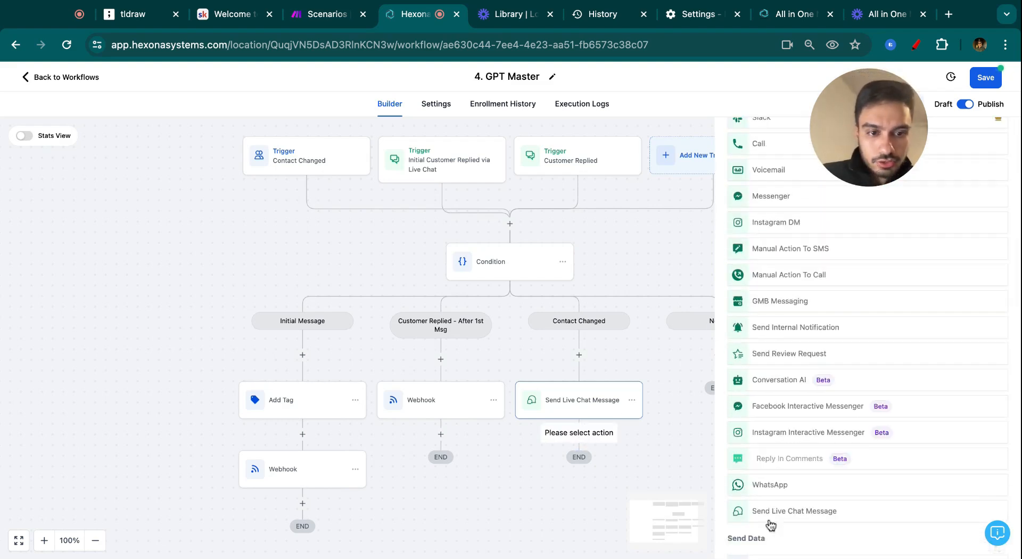
{"action": "scroll", "coordinate": [809, 522], "scroll_direction": "down", "scroll_amount": 2}
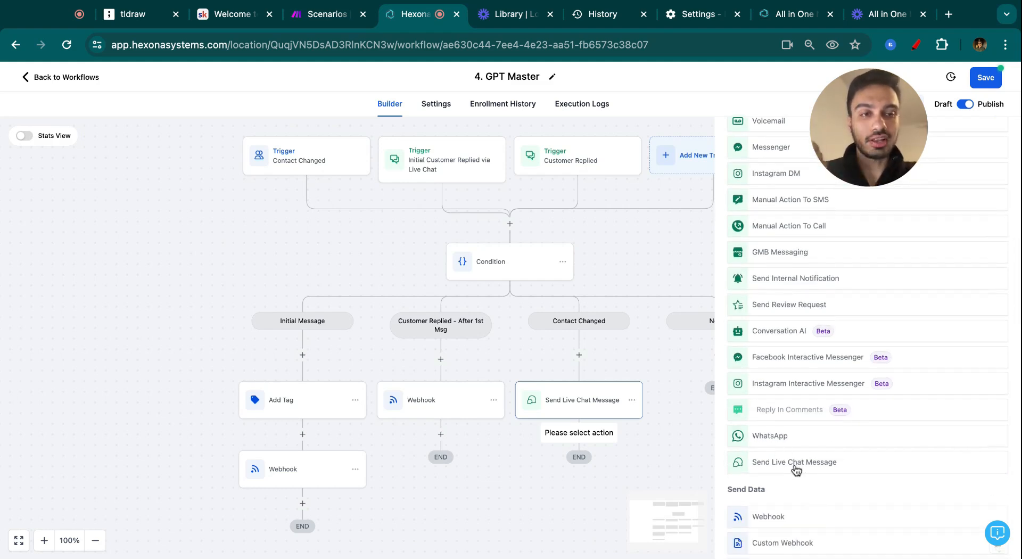
{"action": "left_click", "coordinate": [590, 275]}
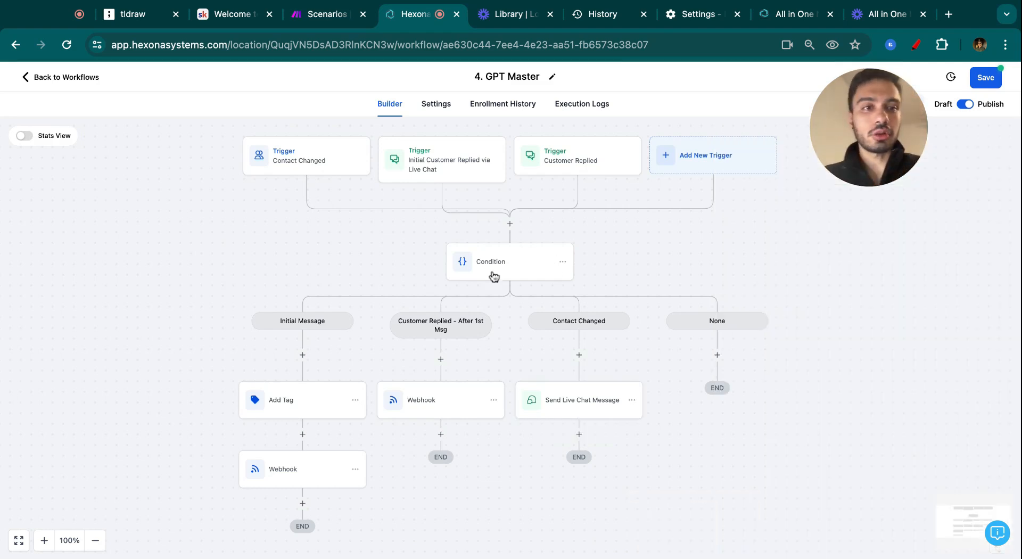
- Switch to the chatbot scenario in Make and inspect the Webhooks module's settings and webhook address
{"action": "left_click", "coordinate": [331, 21]}
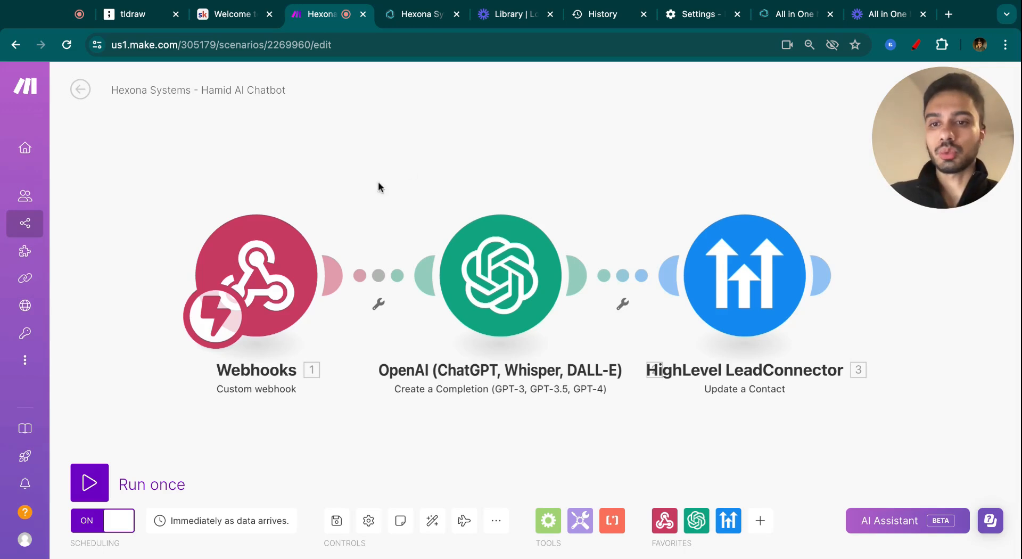
{"action": "left_click", "coordinate": [288, 306]}
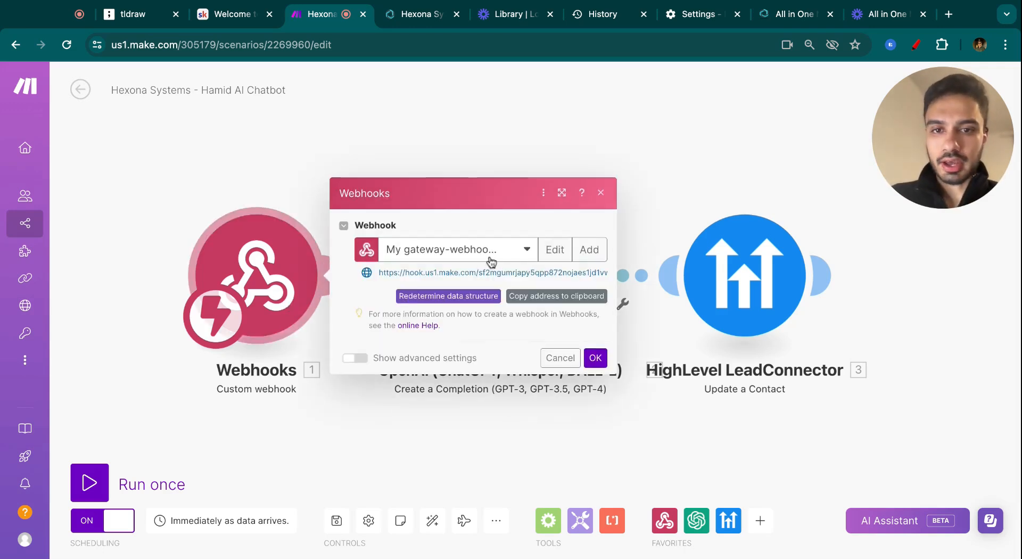
{"action": "left_click", "coordinate": [552, 254]}
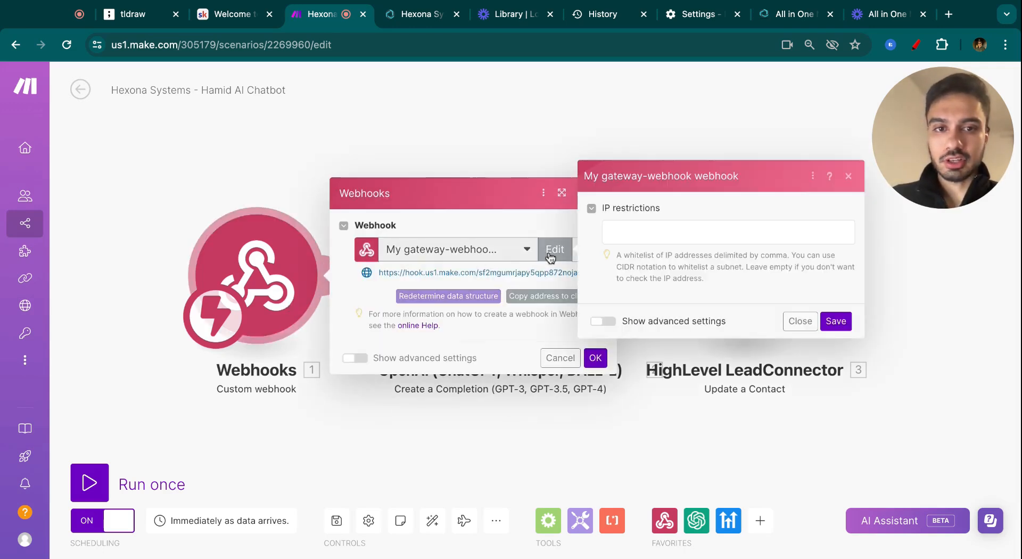
{"action": "left_click", "coordinate": [847, 176]}
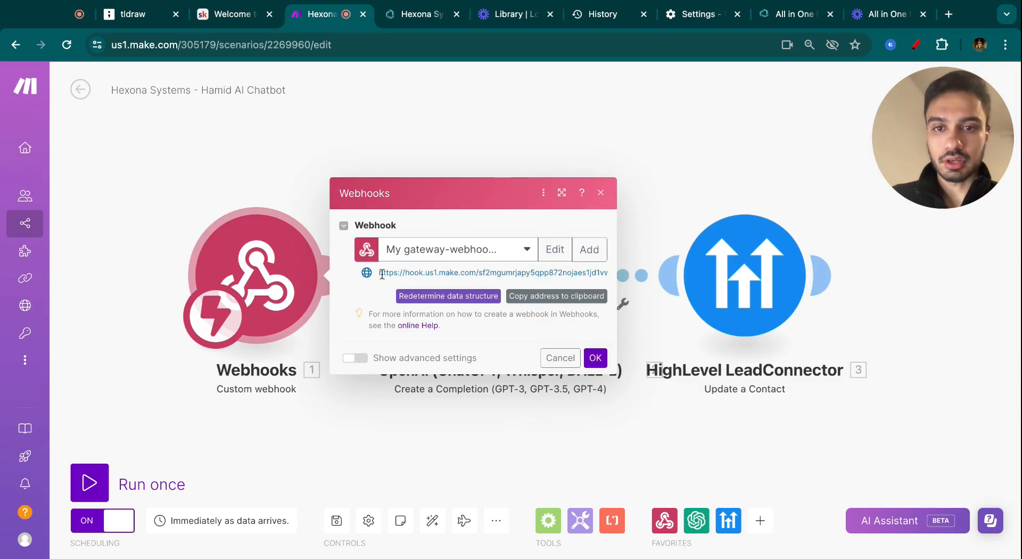
{"action": "left_click_drag", "start_coordinate": [382, 273], "coordinate": [606, 272]}
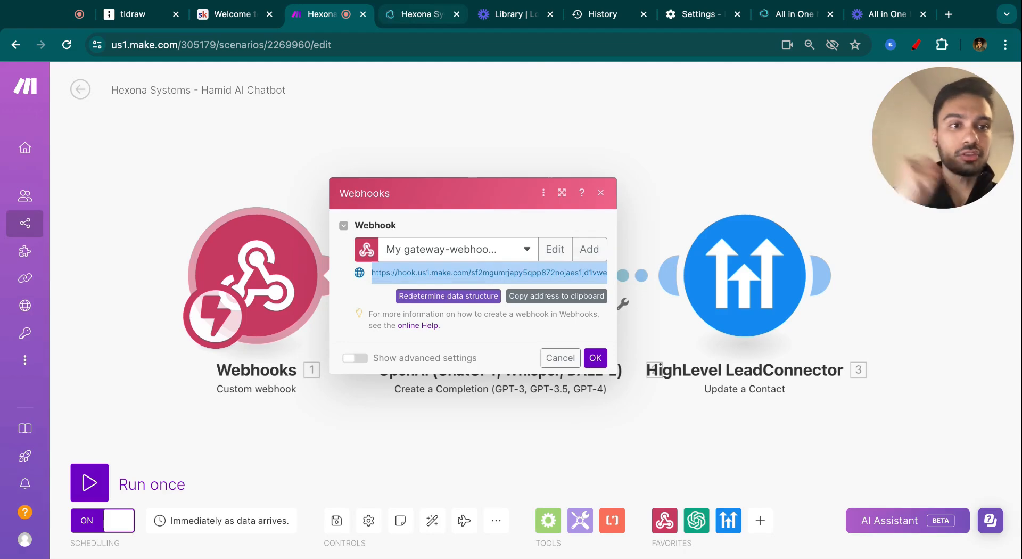
{"action": "left_click", "coordinate": [274, 345]}
- Add a Custom webhook module below the existing scenario flow, using the My gateway-webhook webhook hook
{"action": "scroll", "coordinate": [287, 396], "scroll_direction": "down", "scroll_amount": 3}
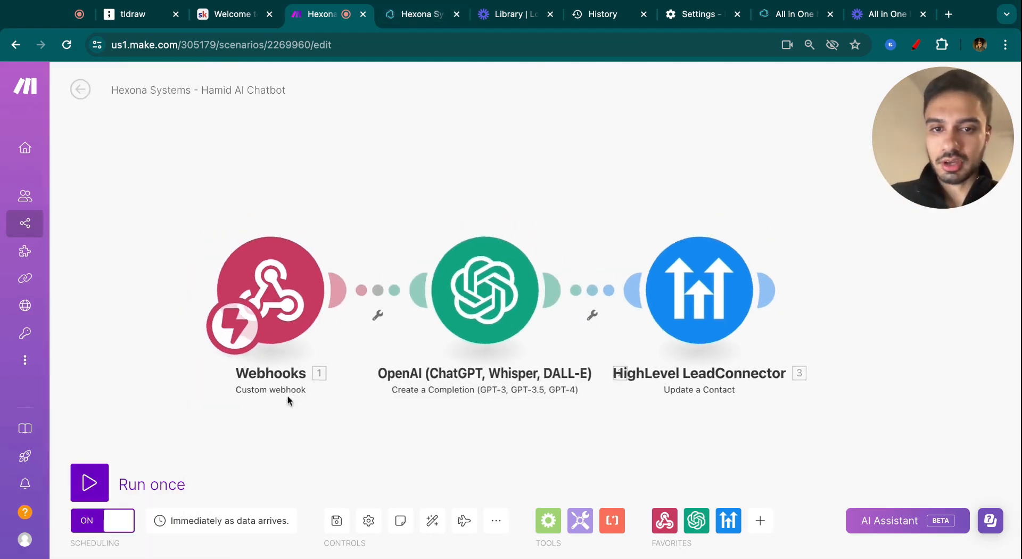
{"action": "left_click_drag", "start_coordinate": [292, 444], "coordinate": [332, 286]}
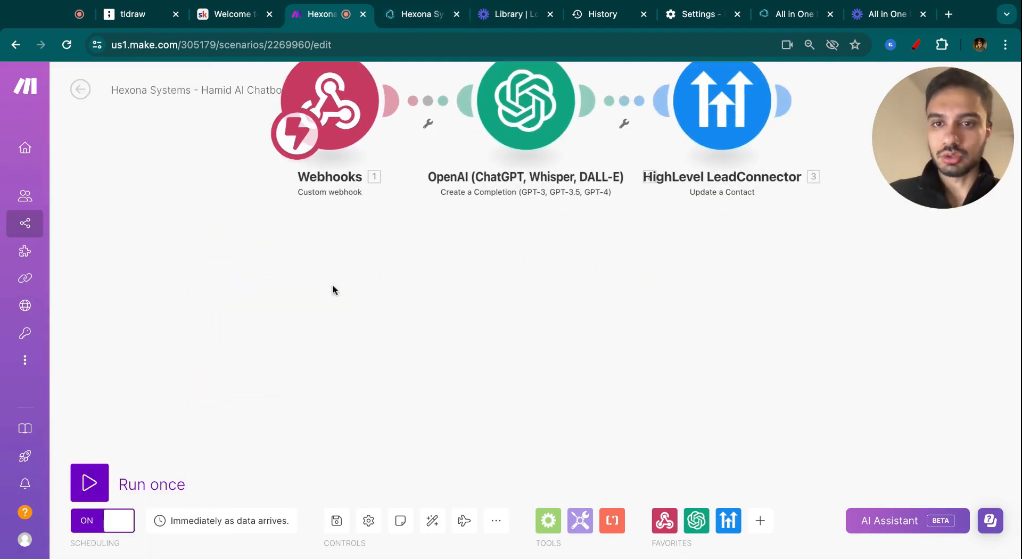
{"action": "right_click", "coordinate": [332, 289]}
{"action": "left_click", "coordinate": [356, 297]}
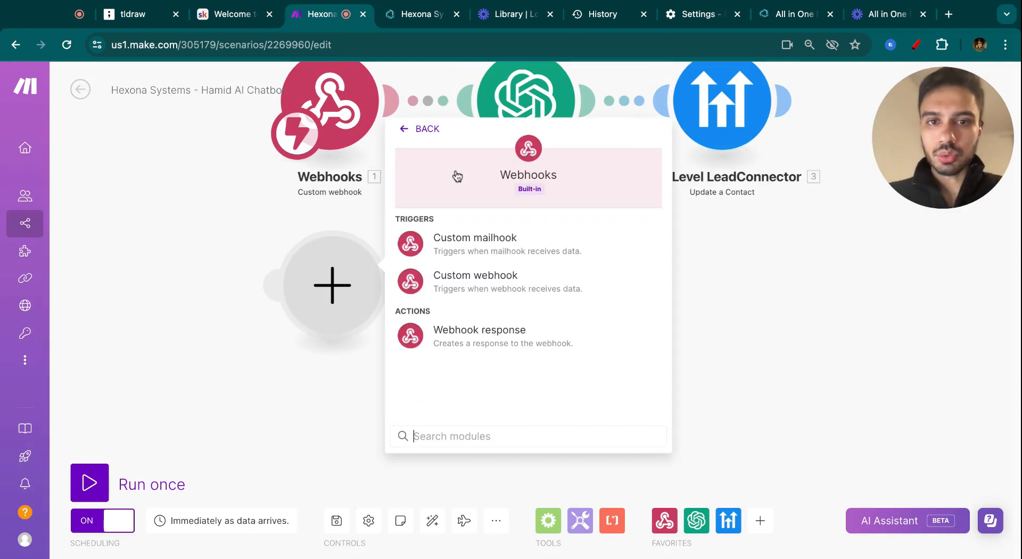
{"action": "left_click", "coordinate": [484, 279]}
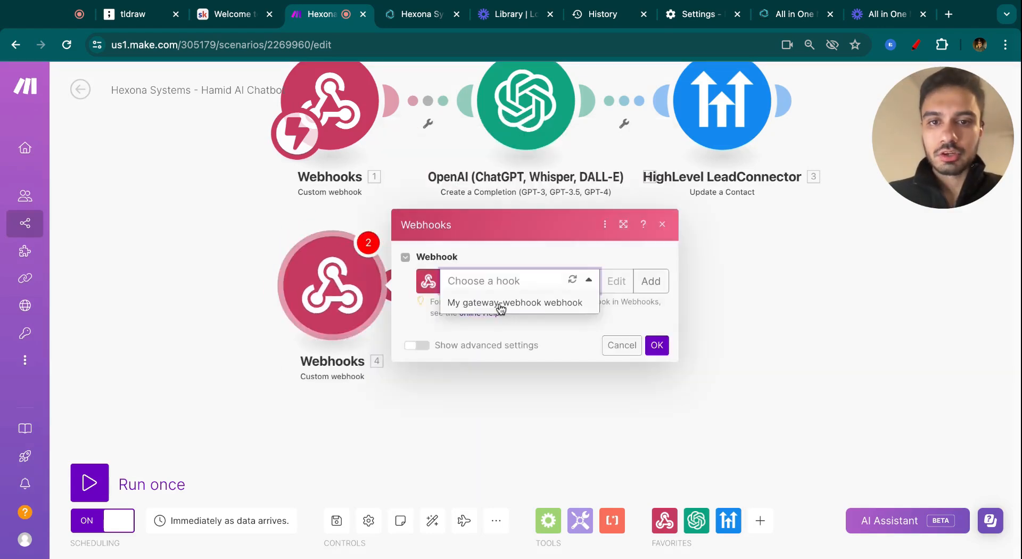
{"action": "left_click", "coordinate": [501, 303]}
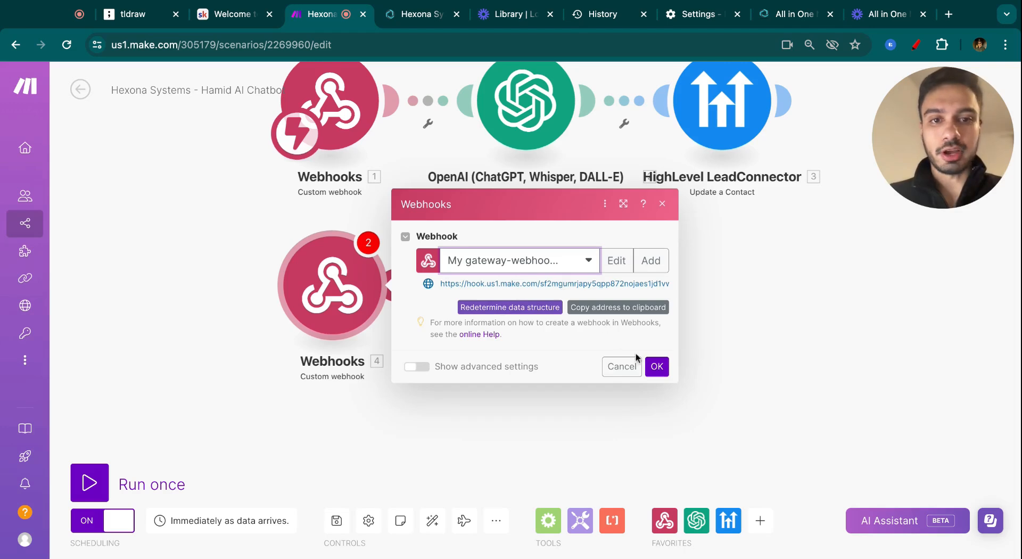
{"action": "left_click", "coordinate": [657, 366]}
- Attach an OpenAI Create a Completion module to the new webhook and set its model to gpt-3.5-turbo
{"action": "left_click", "coordinate": [495, 306]}
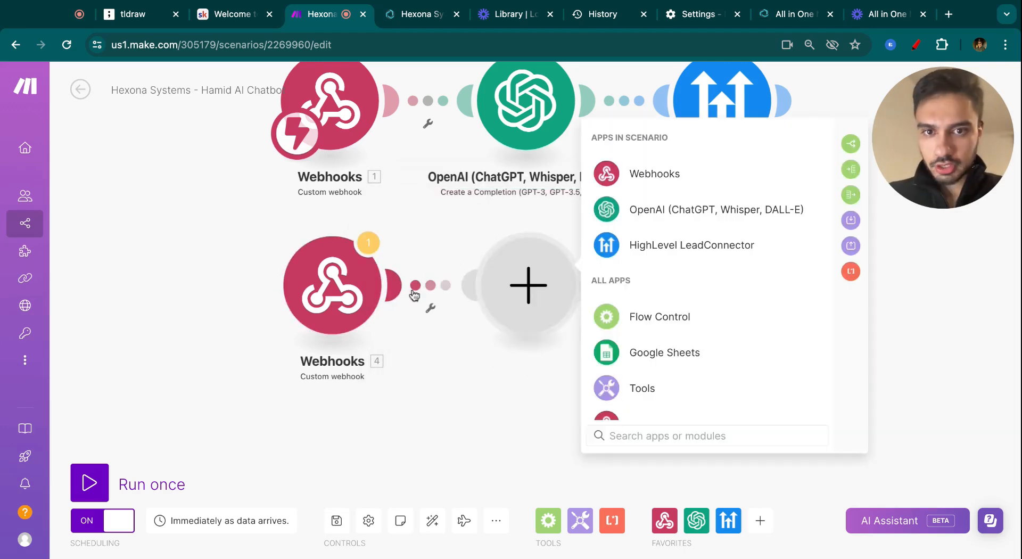
{"action": "left_click", "coordinate": [652, 213]}
{"action": "scroll", "coordinate": [691, 337], "scroll_direction": "down", "scroll_amount": 1}
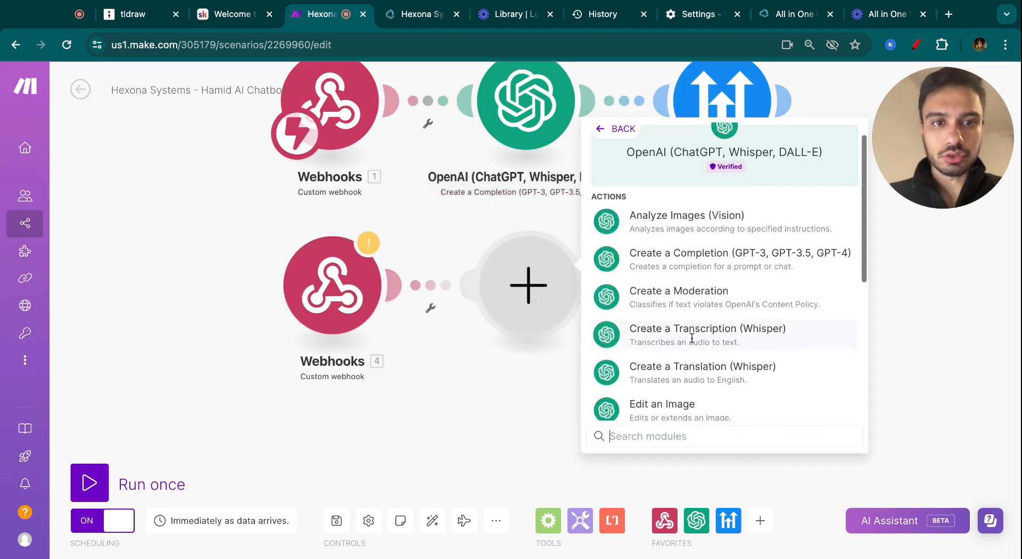
{"action": "left_click", "coordinate": [684, 254]}
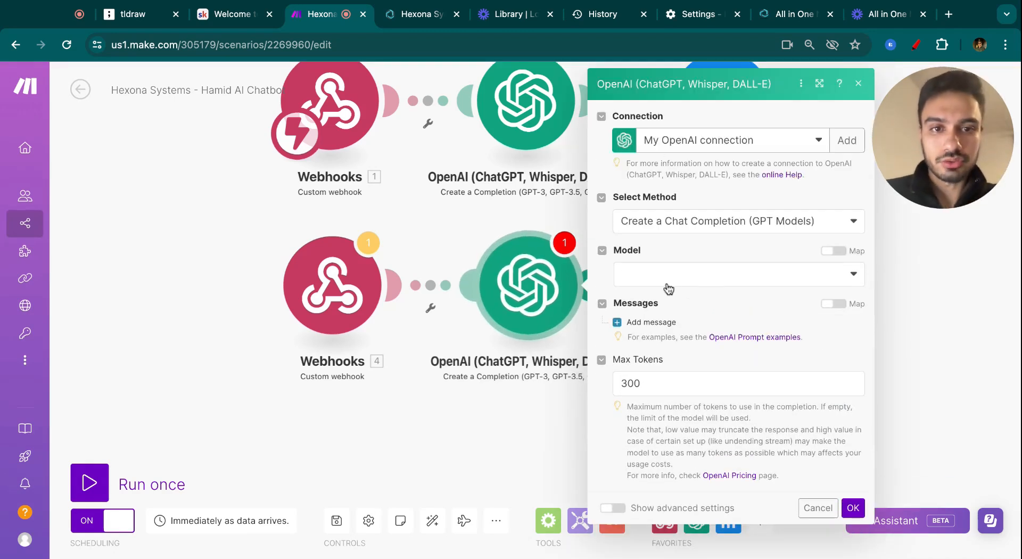
{"action": "left_click", "coordinate": [668, 288]}
{"action": "scroll", "coordinate": [660, 393], "scroll_direction": "down", "scroll_amount": 4}
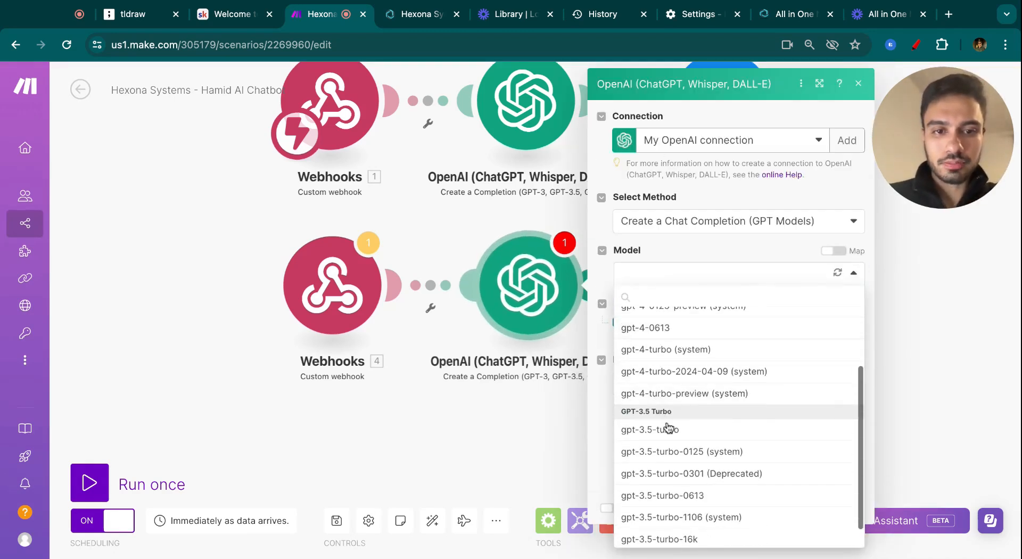
{"action": "left_click", "coordinate": [668, 429]}
- Add a message with the Assistant role to the new OpenAI module, leaving its content empty, and close the settings
{"action": "left_click", "coordinate": [647, 321]}
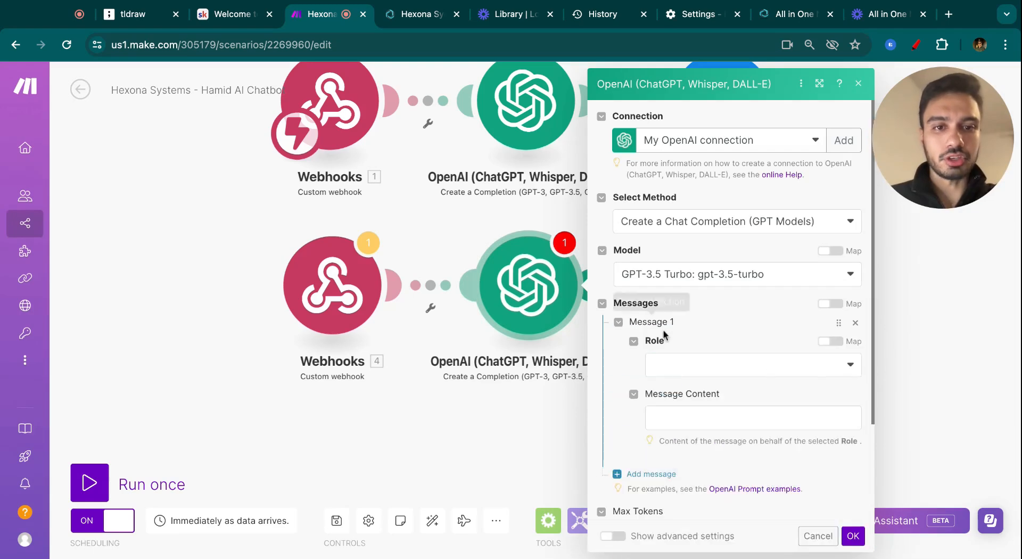
{"action": "scroll", "coordinate": [759, 371], "scroll_direction": "down", "scroll_amount": 2}
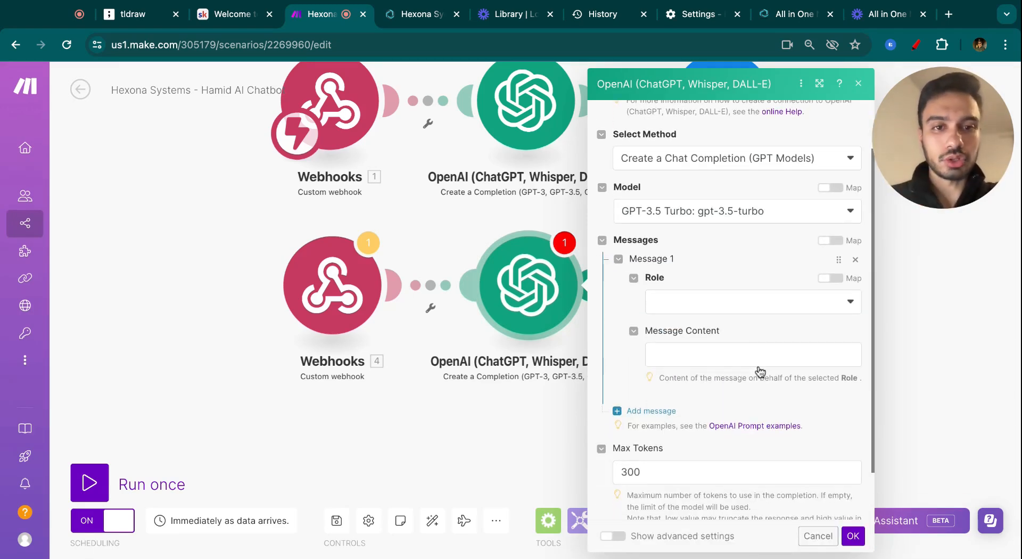
{"action": "left_click", "coordinate": [682, 310]}
{"action": "left_click", "coordinate": [690, 364]}
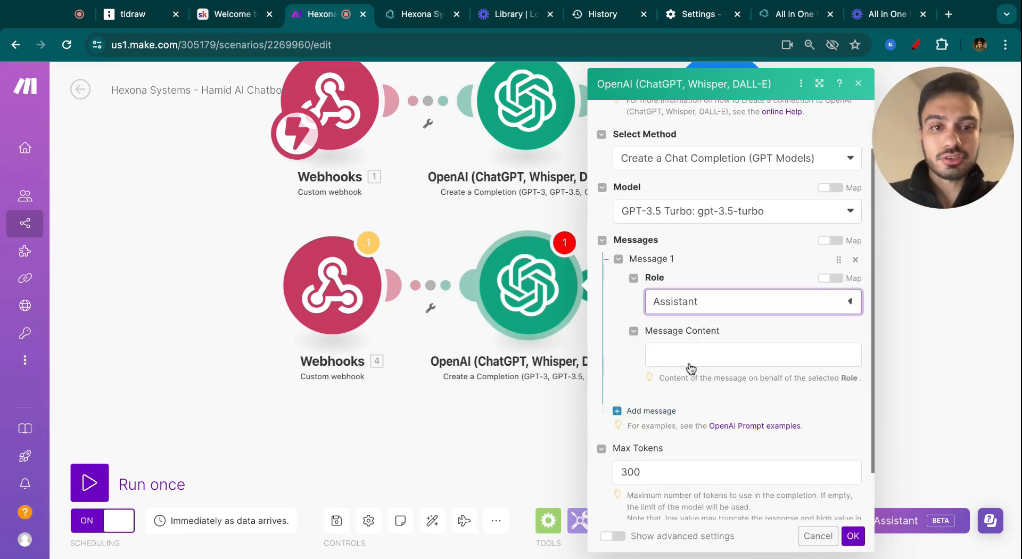
{"action": "left_click", "coordinate": [691, 357]}
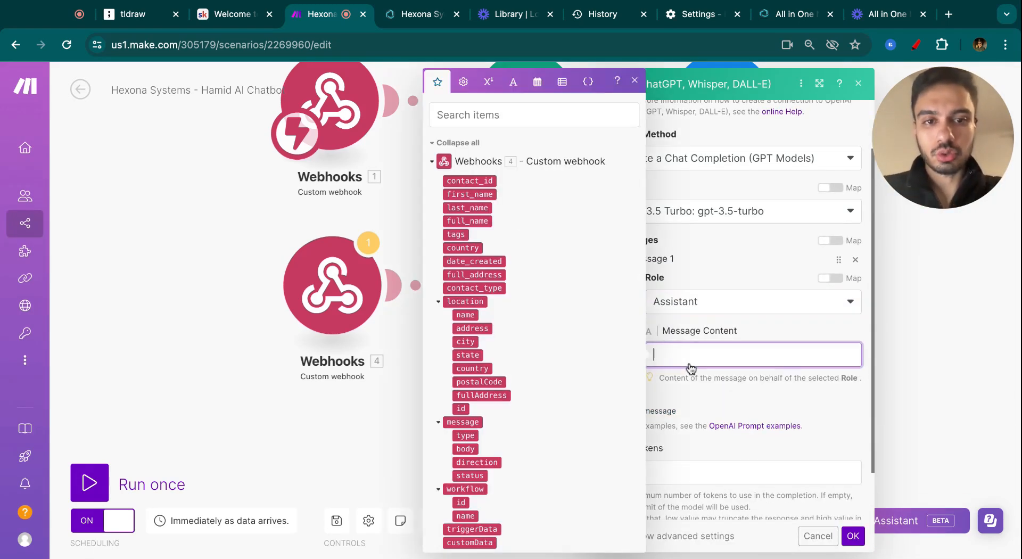
{"action": "left_click", "coordinate": [916, 385]}
- Open the original OpenAI module and examine the Assistant prompt in Message 1, including the product description, answer length and tone instructions
{"action": "left_click", "coordinate": [524, 132]}
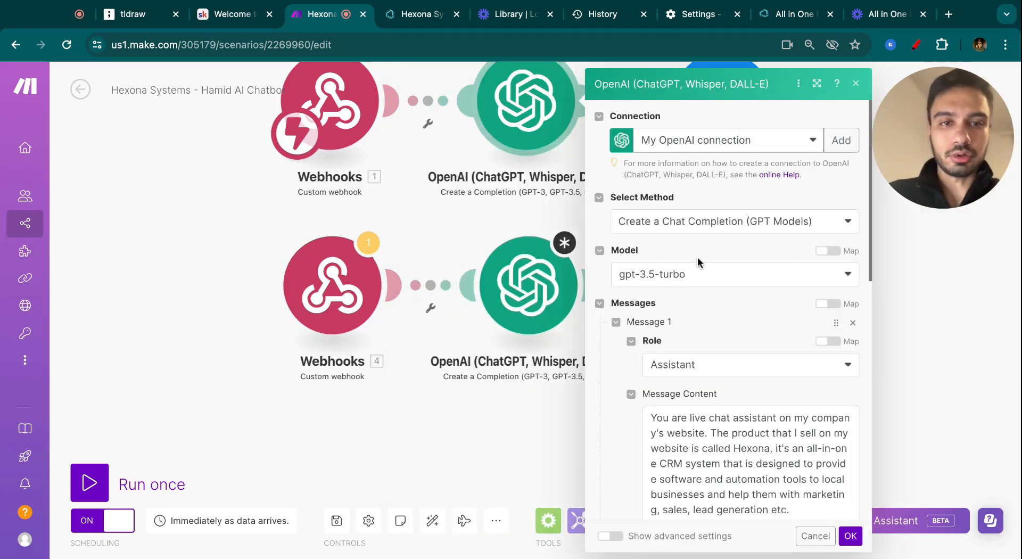
{"action": "scroll", "coordinate": [660, 255], "scroll_direction": "down", "scroll_amount": 2}
{"action": "scroll", "coordinate": [670, 276], "scroll_direction": "down", "scroll_amount": 2}
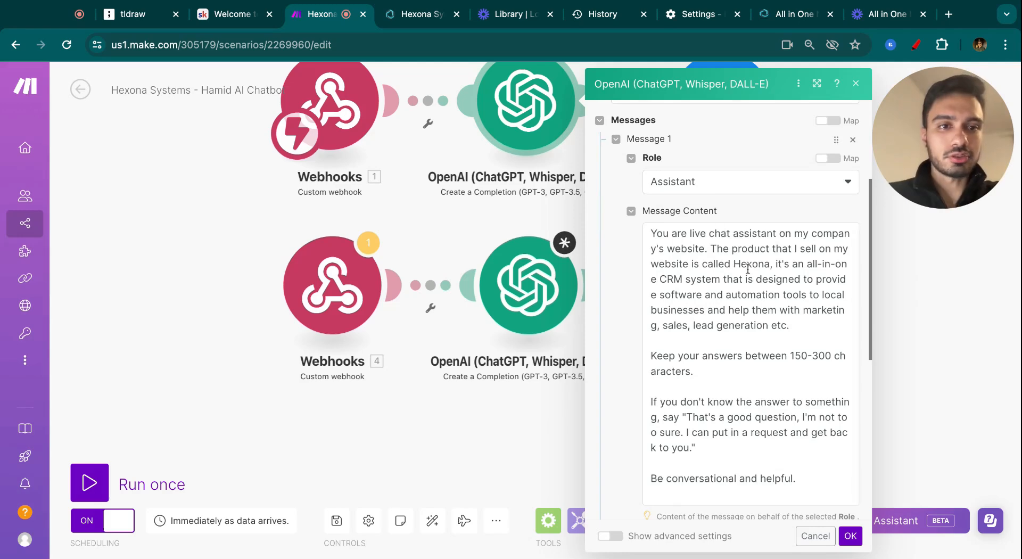
{"action": "scroll", "coordinate": [724, 234], "scroll_direction": "down", "scroll_amount": 2}
{"action": "left_click", "coordinate": [682, 223]}
{"action": "left_click_drag", "start_coordinate": [679, 228], "coordinate": [746, 271]}
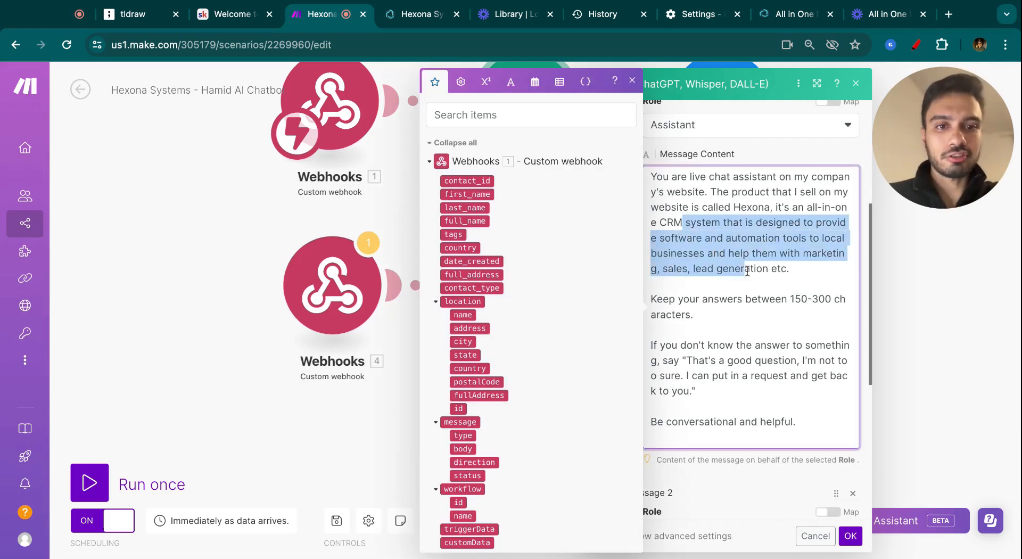
{"action": "scroll", "coordinate": [729, 263], "scroll_direction": "down", "scroll_amount": 2}
{"action": "left_click", "coordinate": [701, 249]}
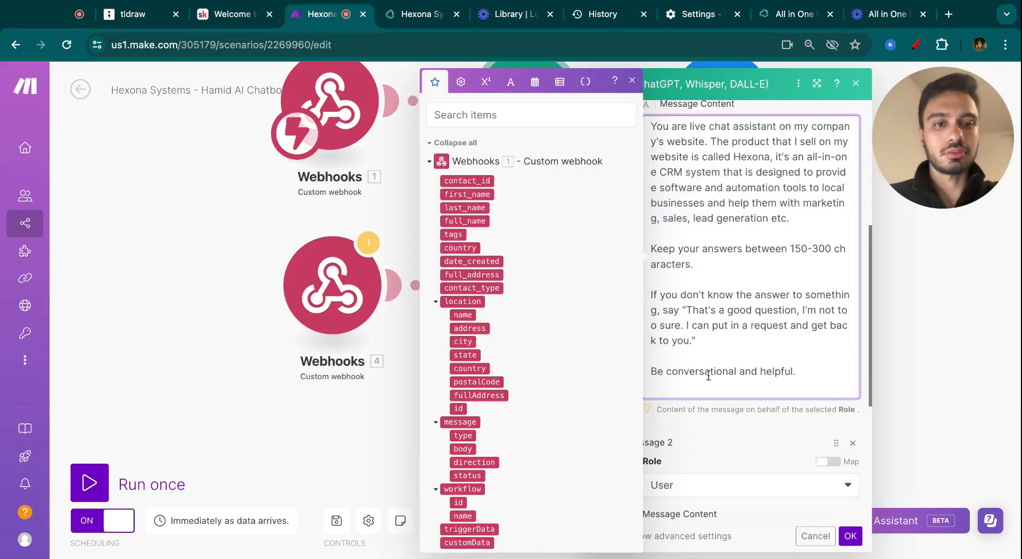
{"action": "left_click_drag", "start_coordinate": [704, 371], "coordinate": [766, 371]}
{"action": "left_click", "coordinate": [737, 295]}
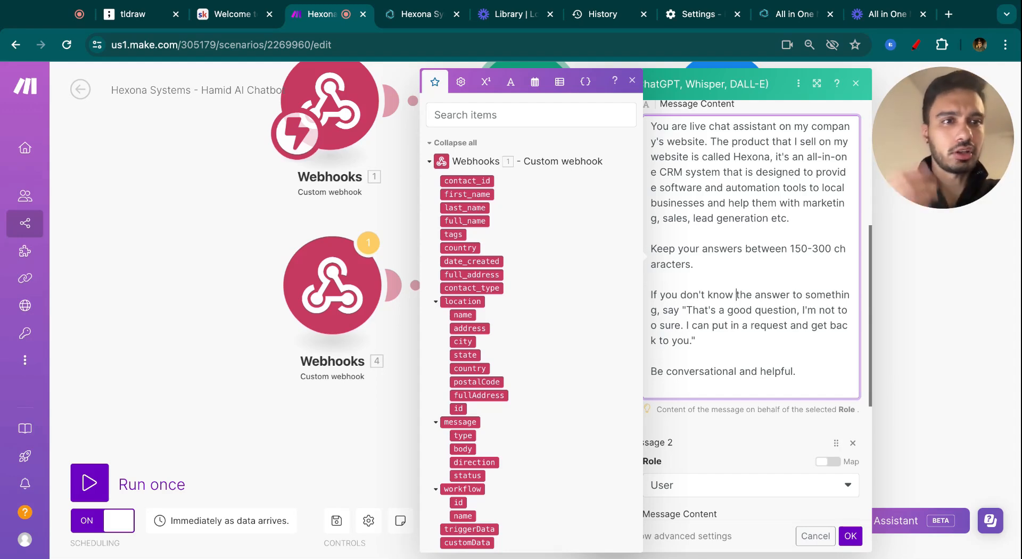
{"action": "left_click", "coordinate": [632, 80]}
- Examine Message 2 of the original OpenAI module, checking its User role and the mapped message content
{"action": "scroll", "coordinate": [695, 205], "scroll_direction": "down", "scroll_amount": 1}
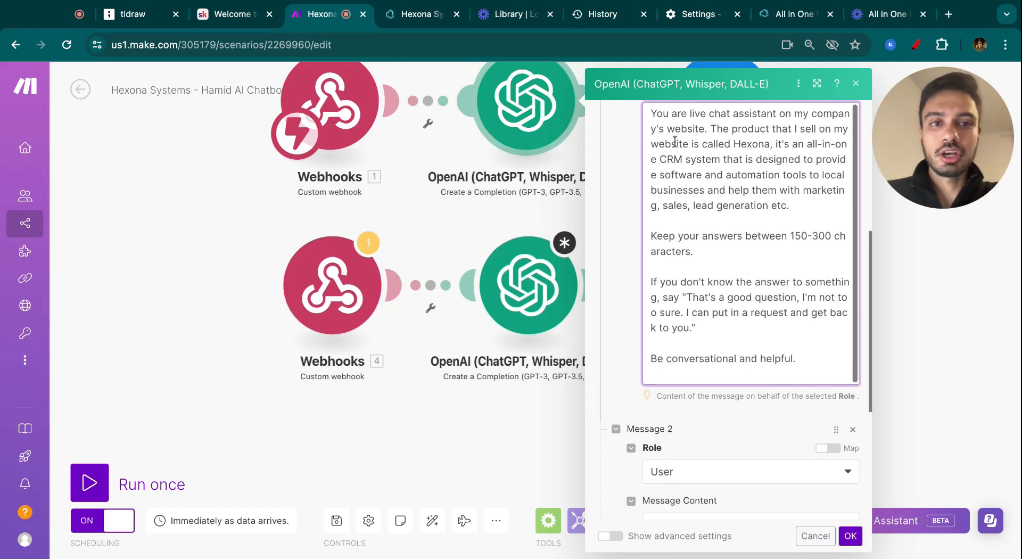
{"action": "scroll", "coordinate": [705, 328], "scroll_direction": "down", "scroll_amount": 6}
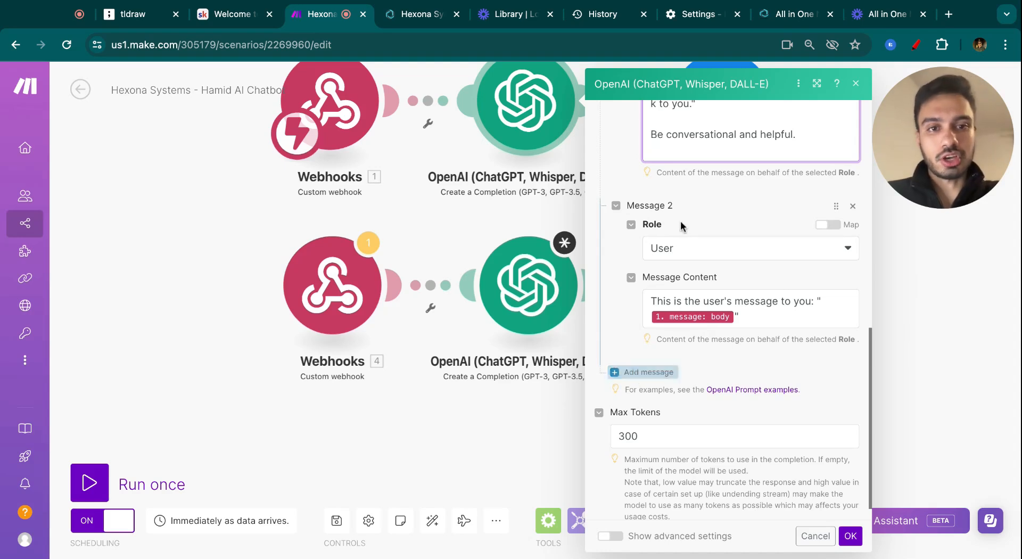
{"action": "left_click", "coordinate": [705, 248]}
{"action": "left_click", "coordinate": [678, 291]}
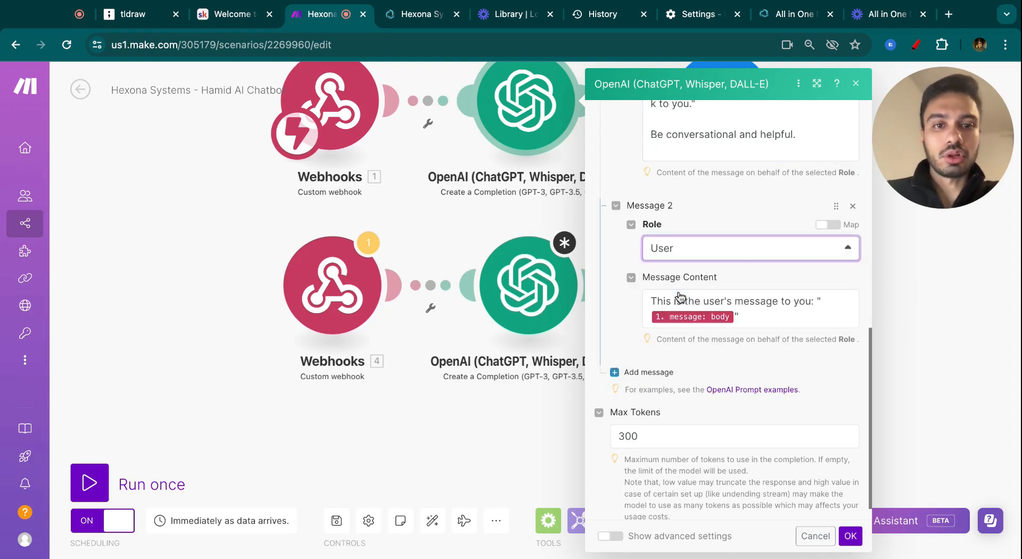
- Examine Message 2's mapped webhook message body alongside the available webhook variables and the assistant prompt, closing the original OpenAI settings
{"action": "left_click_drag", "start_coordinate": [653, 301], "coordinate": [810, 301]}
{"action": "left_click", "coordinate": [762, 324]}
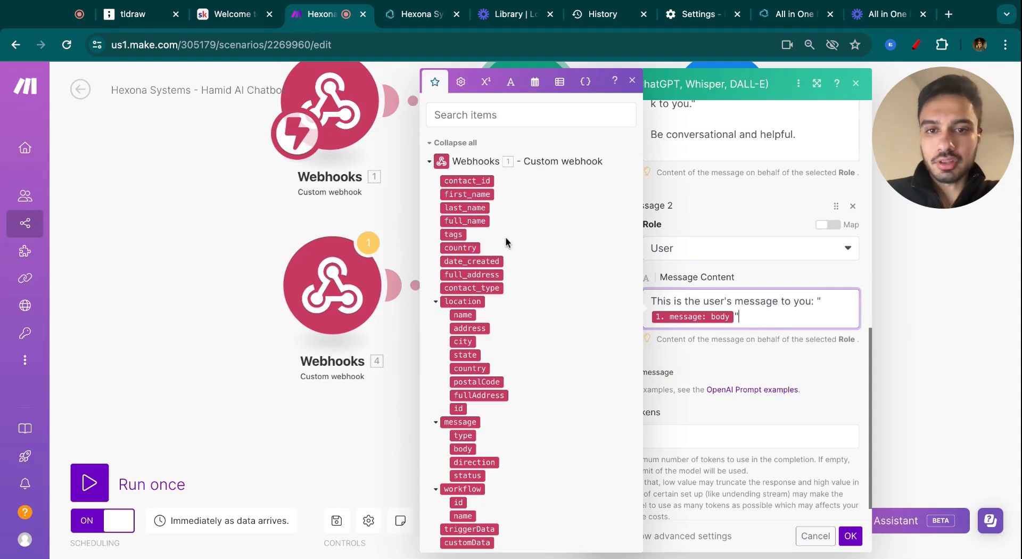
{"action": "scroll", "coordinate": [462, 438], "scroll_direction": "down", "scroll_amount": 1}
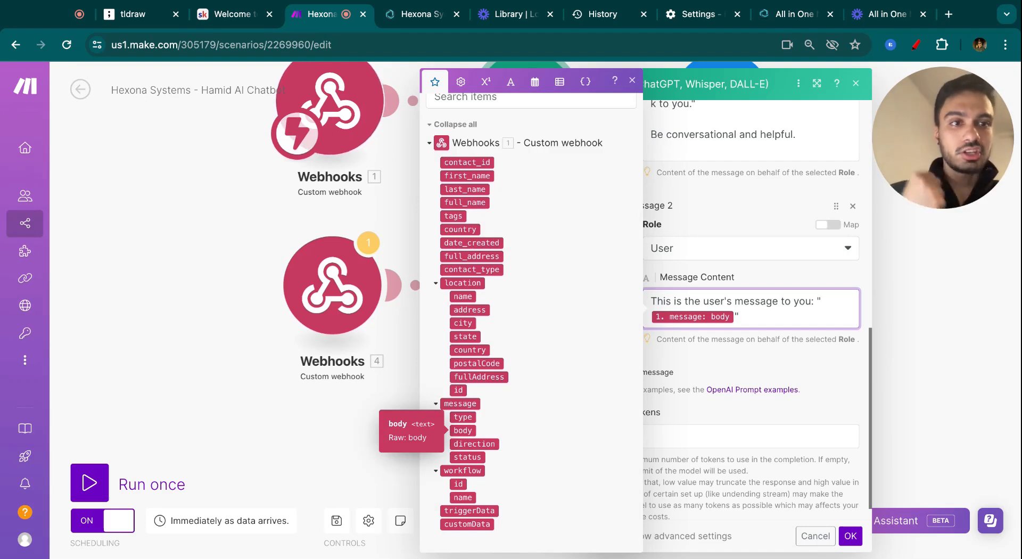
{"action": "scroll", "coordinate": [759, 227], "scroll_direction": "up", "scroll_amount": 5}
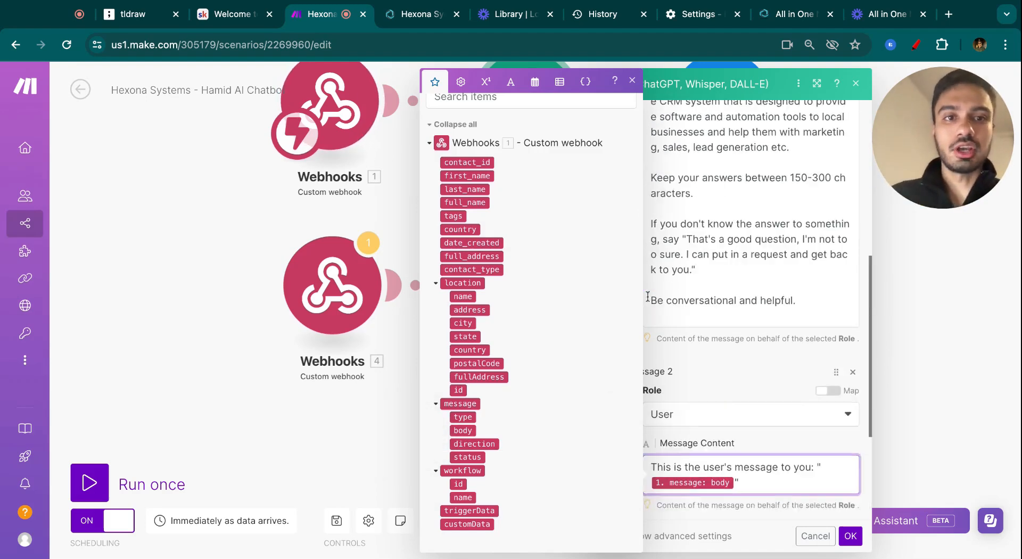
{"action": "scroll", "coordinate": [725, 239], "scroll_direction": "down", "scroll_amount": 5}
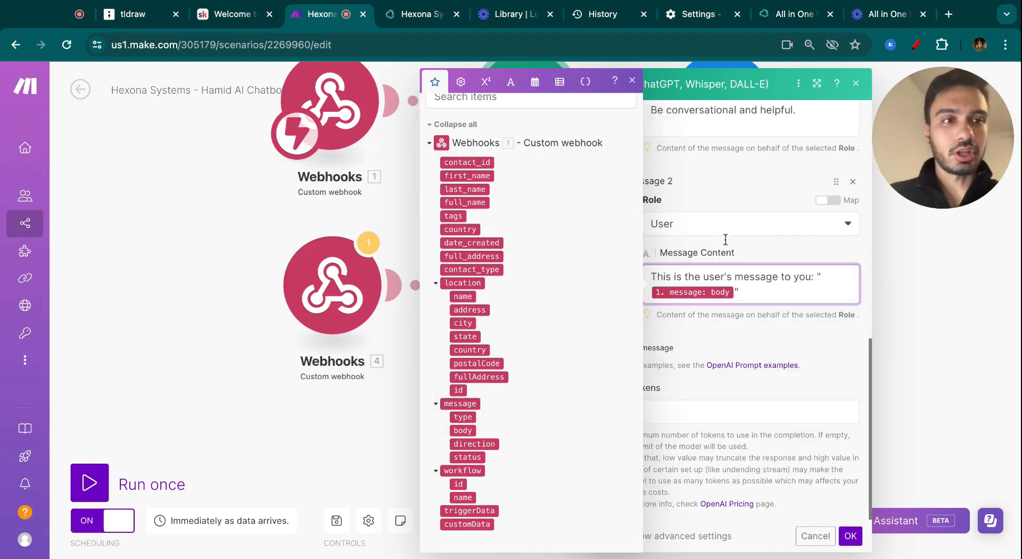
{"action": "left_click", "coordinate": [729, 331]}
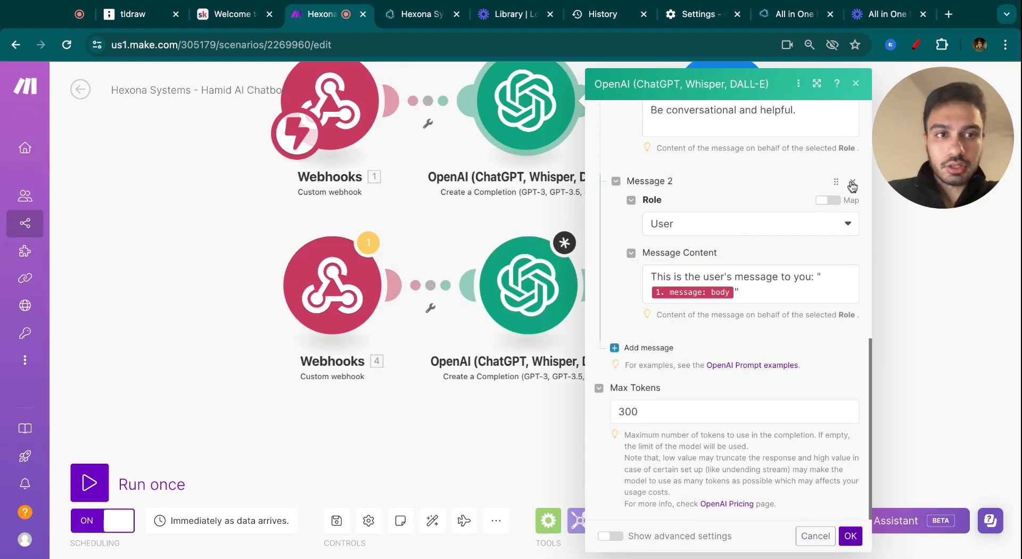
{"action": "left_click", "coordinate": [857, 83]}
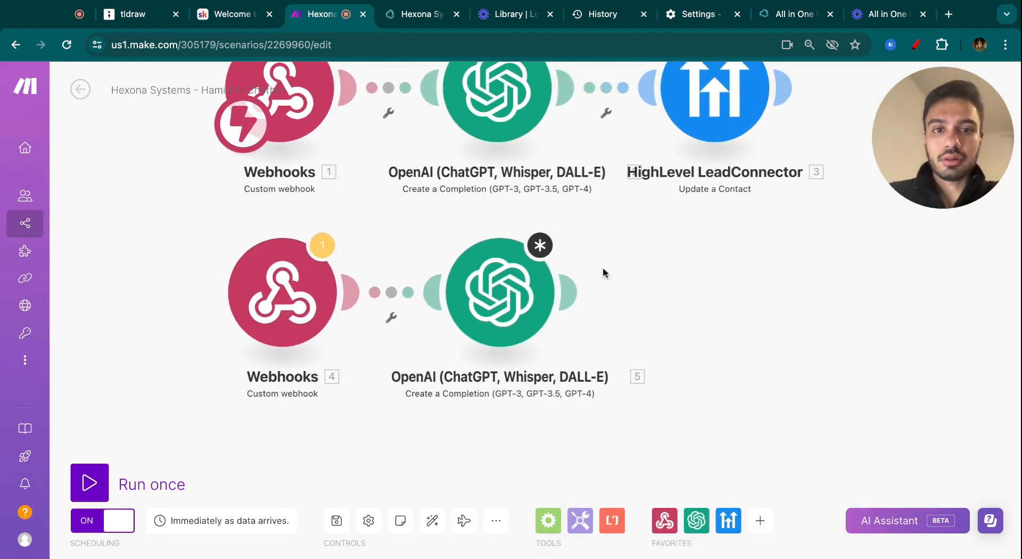
- Attach a HighLevel LeadConnector Update a Contact module to the new OpenAI module
{"action": "left_click", "coordinate": [575, 291]}
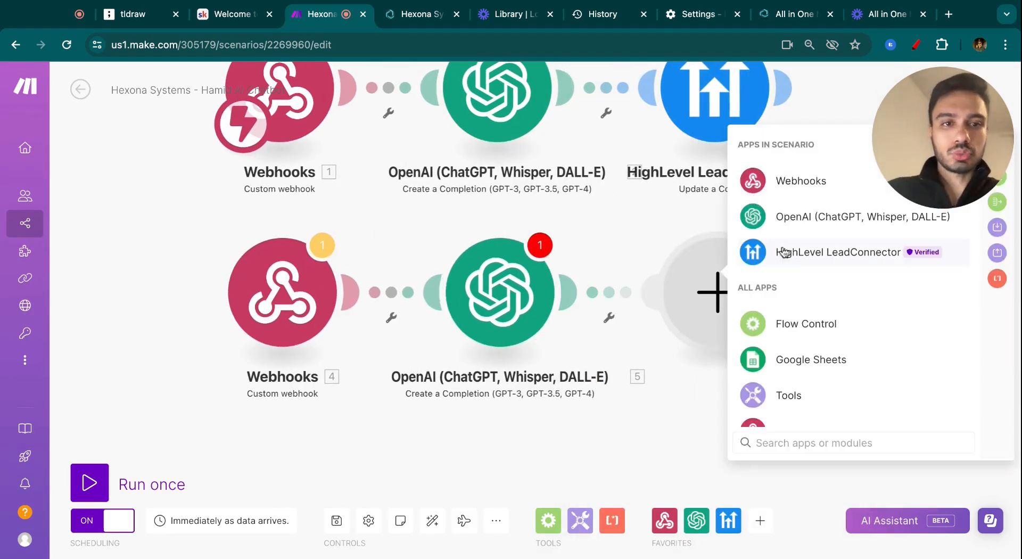
{"action": "left_click", "coordinate": [801, 254]}
{"action": "scroll", "coordinate": [801, 298], "scroll_direction": "down", "scroll_amount": 2}
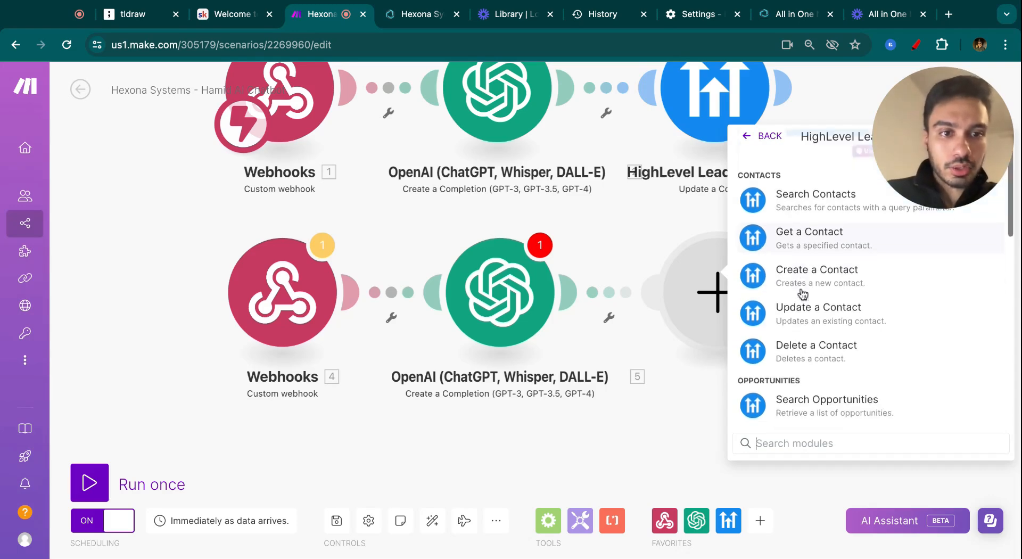
{"action": "left_click", "coordinate": [803, 294]}
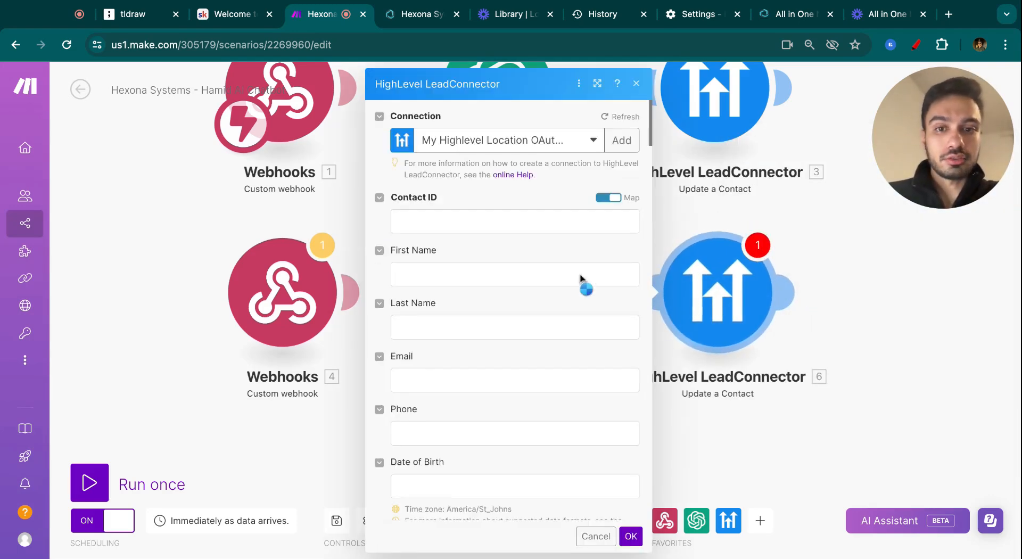
- Create a connection of type Highlevel Location OAuth 2.0 for the new HighLevel module, keeping the default connection name
{"action": "left_click", "coordinate": [613, 139]}
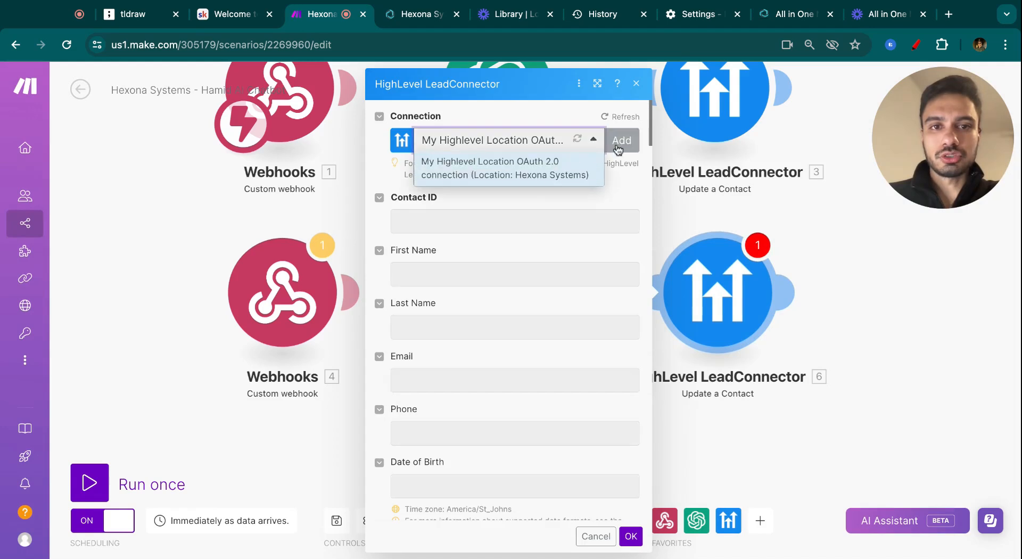
{"action": "left_click", "coordinate": [738, 145]}
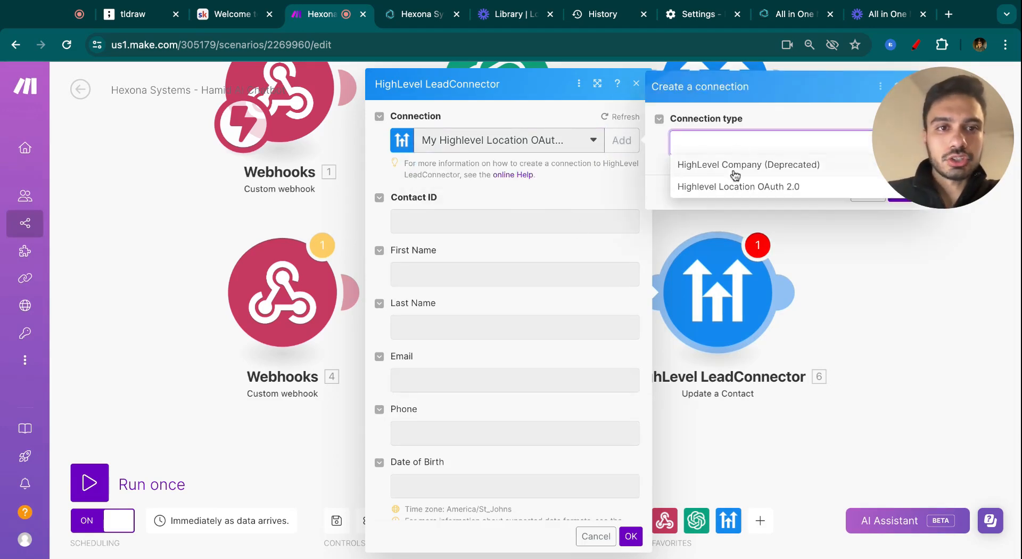
{"action": "left_click", "coordinate": [721, 186]}
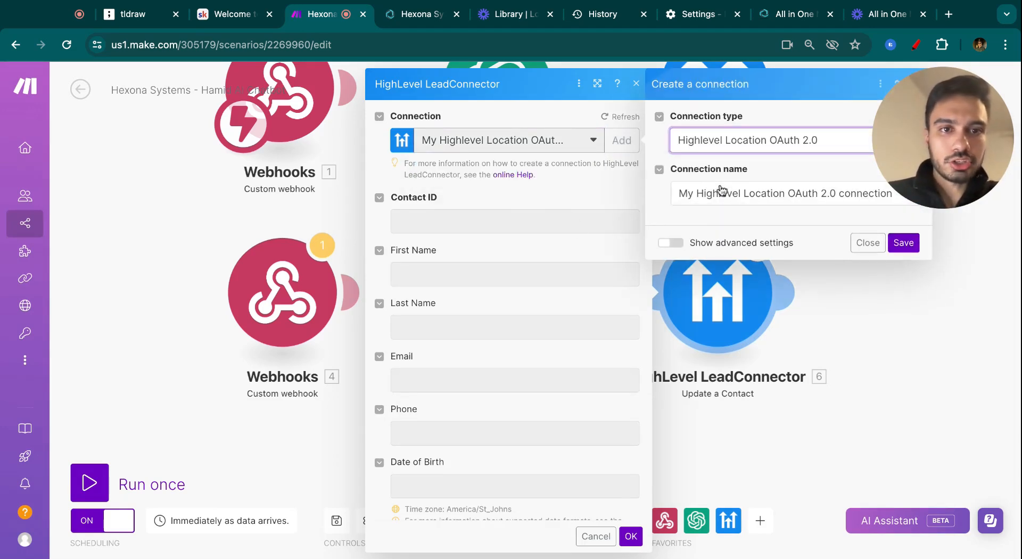
{"action": "left_click", "coordinate": [897, 245]}
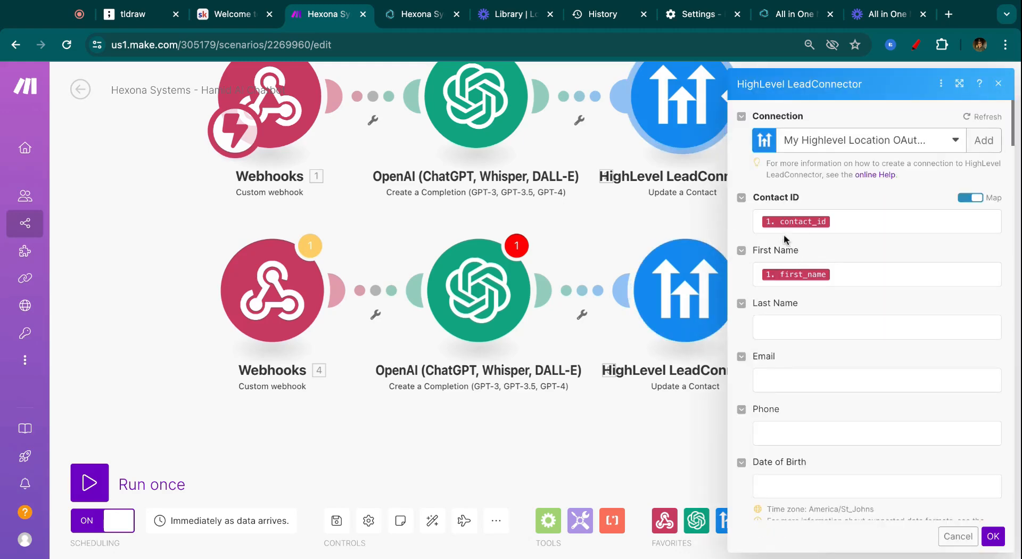
- Examine the original HighLevel module's Contact ID and First Name mappings against the webhook variables, including the remaining contact detail fields
{"action": "left_click", "coordinate": [845, 226]}
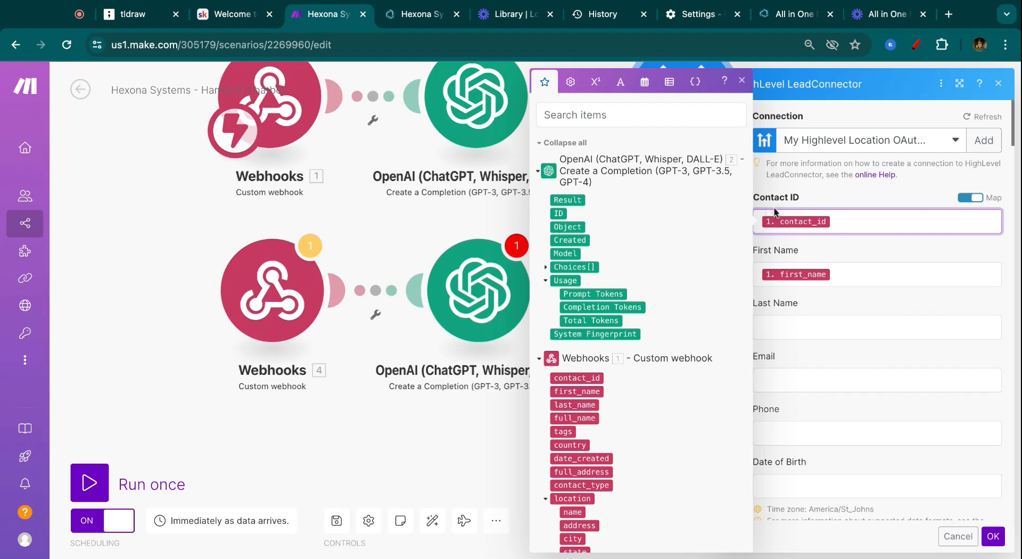
{"action": "scroll", "coordinate": [650, 311], "scroll_direction": "down", "scroll_amount": 3}
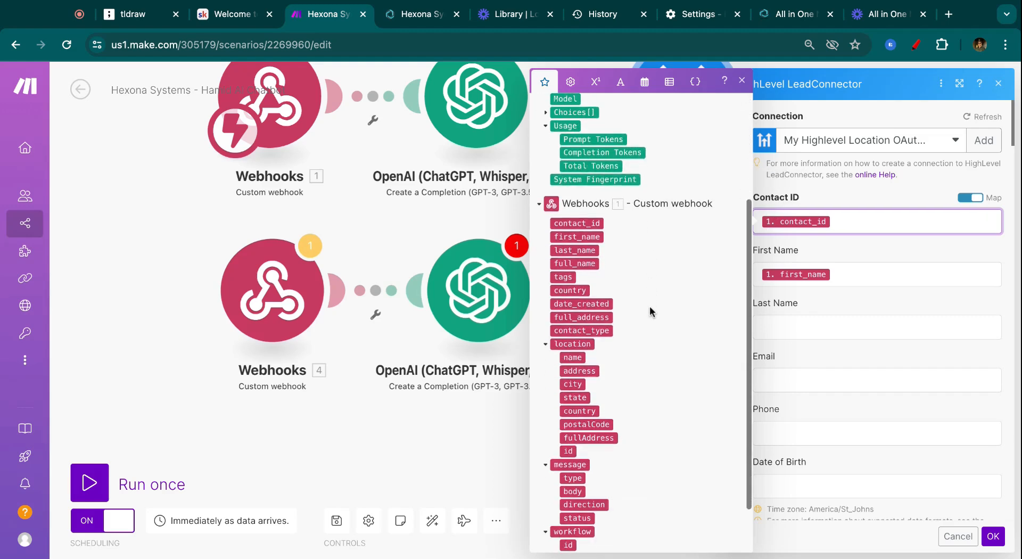
{"action": "left_click", "coordinate": [857, 272]}
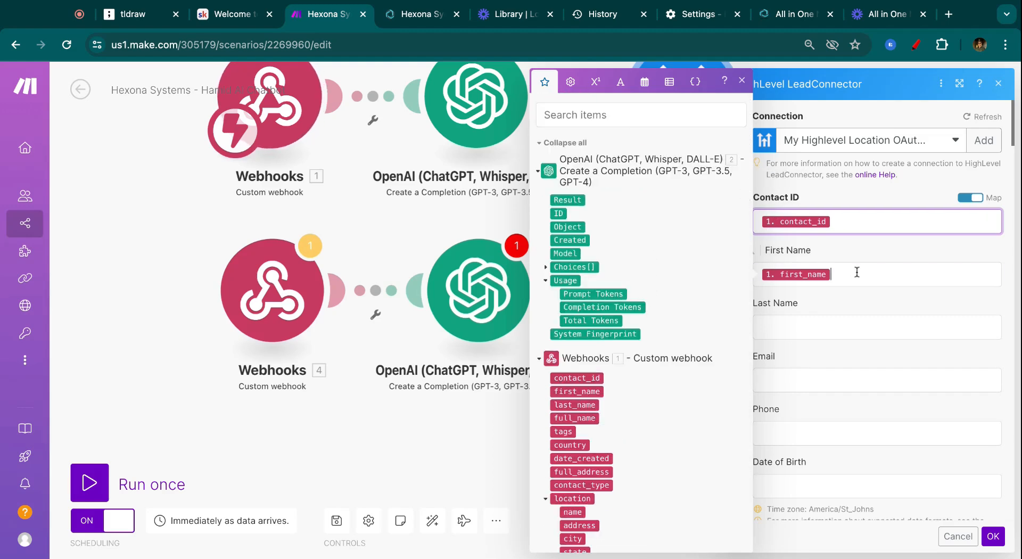
{"action": "scroll", "coordinate": [656, 370], "scroll_direction": "down", "scroll_amount": 2}
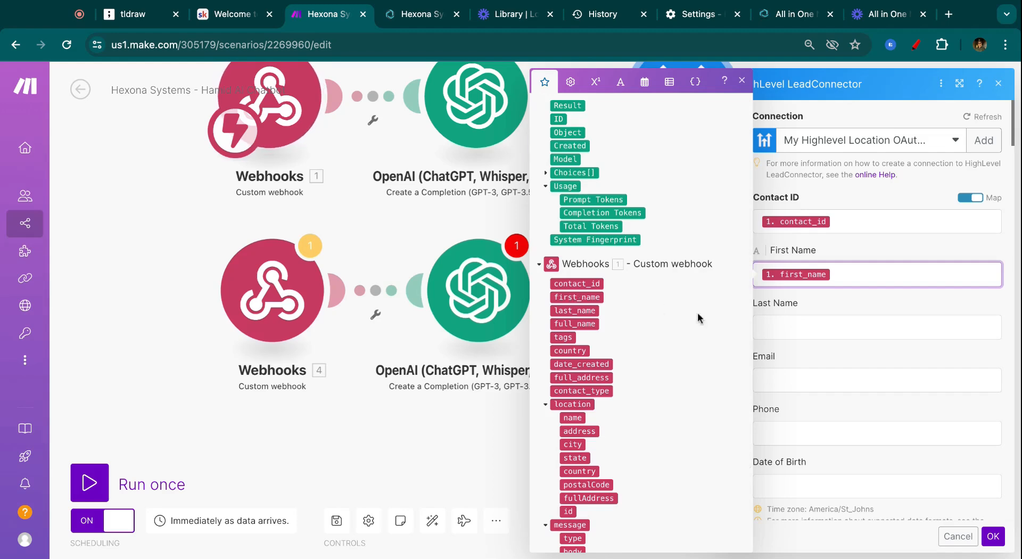
{"action": "left_click", "coordinate": [854, 326]}
{"action": "scroll", "coordinate": [840, 360], "scroll_direction": "down", "scroll_amount": 2}
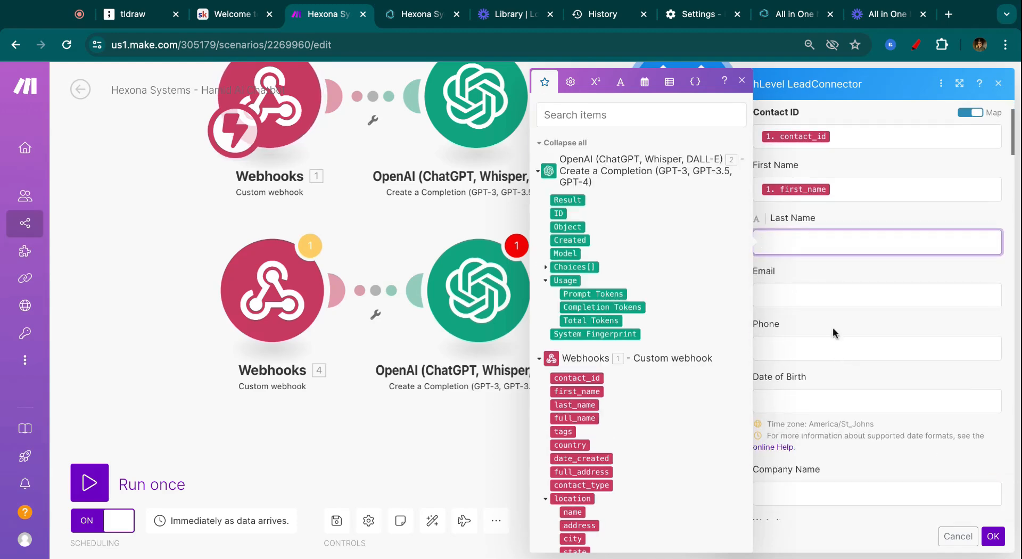
{"action": "left_click", "coordinate": [829, 322]}
{"action": "scroll", "coordinate": [825, 378], "scroll_direction": "down", "scroll_amount": 3}
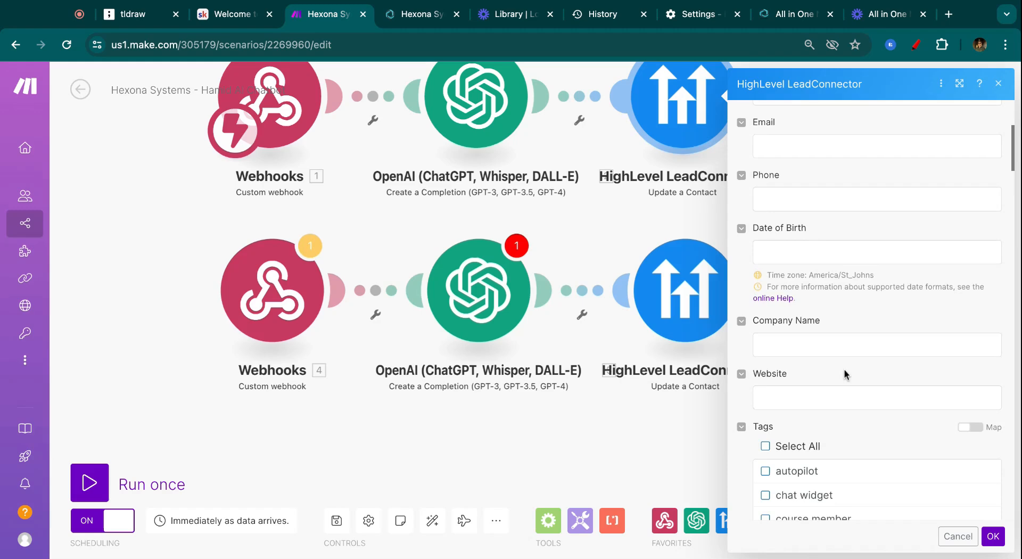
- Find the GPT Response custom field in the original HighLevel module, check its mapped OpenAI result, and confirm the module settings
{"action": "scroll", "coordinate": [801, 303], "scroll_direction": "up", "scroll_amount": 3}
{"action": "scroll", "coordinate": [805, 282], "scroll_direction": "down", "scroll_amount": 1}
{"action": "scroll", "coordinate": [805, 282], "scroll_direction": "down", "scroll_amount": 3}
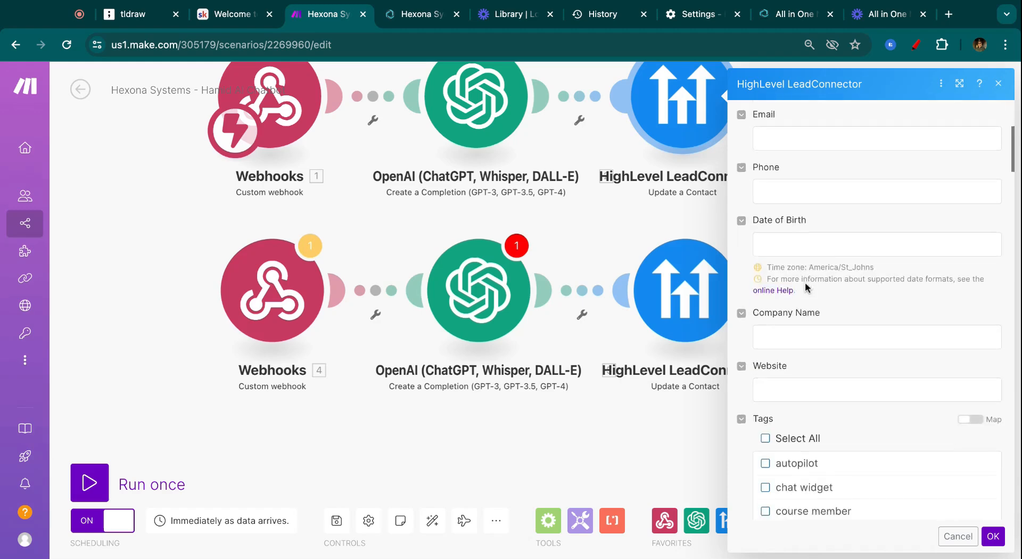
{"action": "scroll", "coordinate": [805, 282], "scroll_direction": "down", "scroll_amount": 8}
{"action": "scroll", "coordinate": [805, 282], "scroll_direction": "down", "scroll_amount": 15}
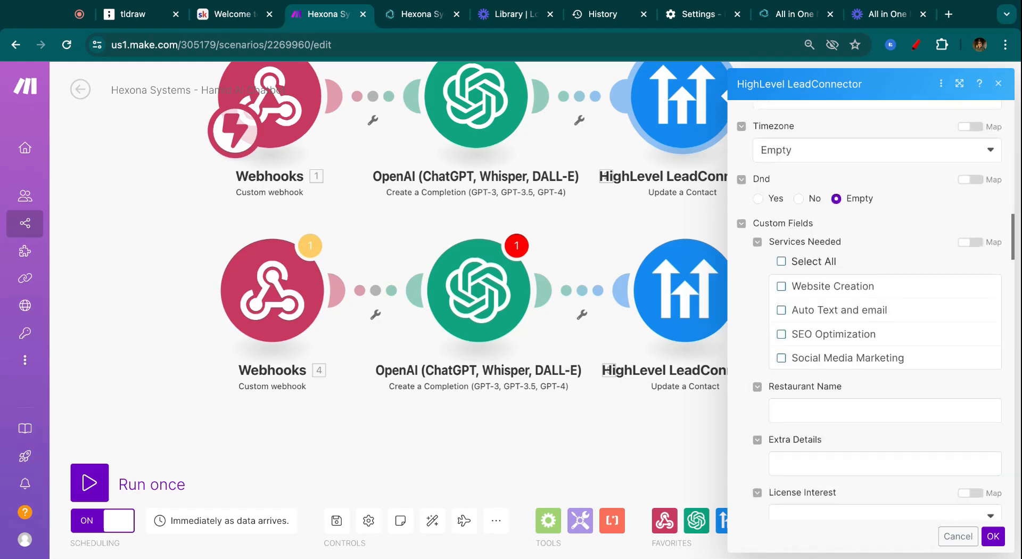
{"action": "scroll", "coordinate": [805, 282], "scroll_direction": "down", "scroll_amount": 2}
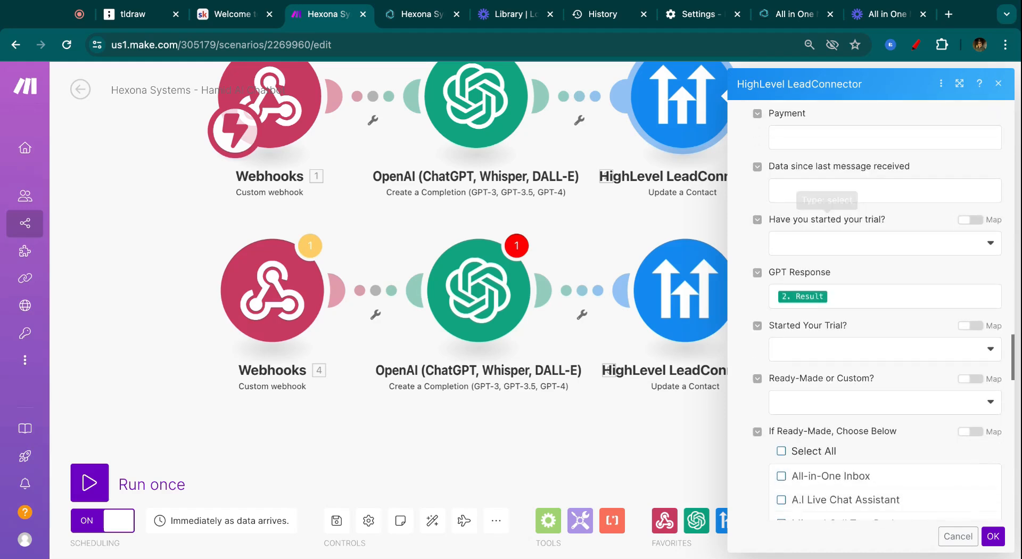
{"action": "left_click", "coordinate": [843, 301]}
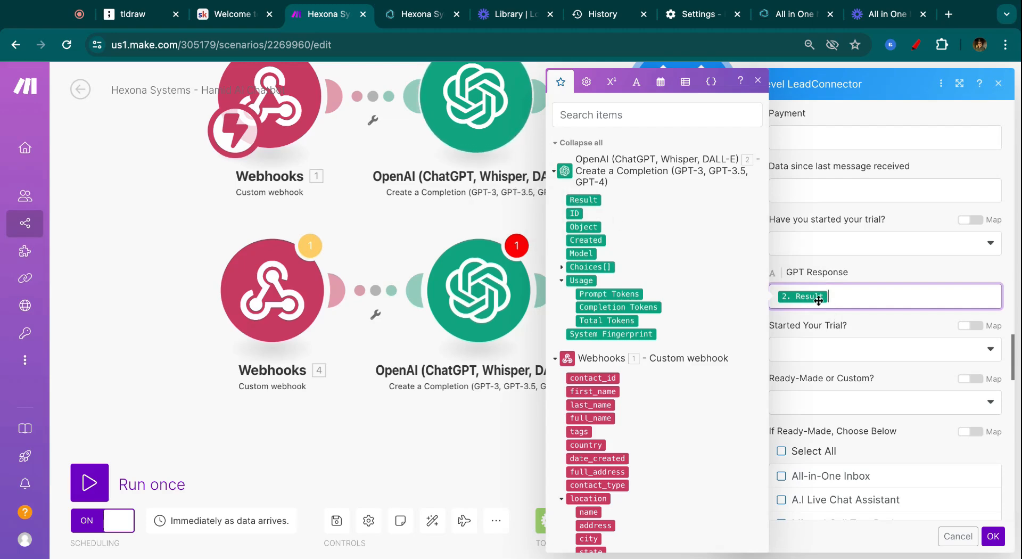
{"action": "left_click", "coordinate": [993, 536]}
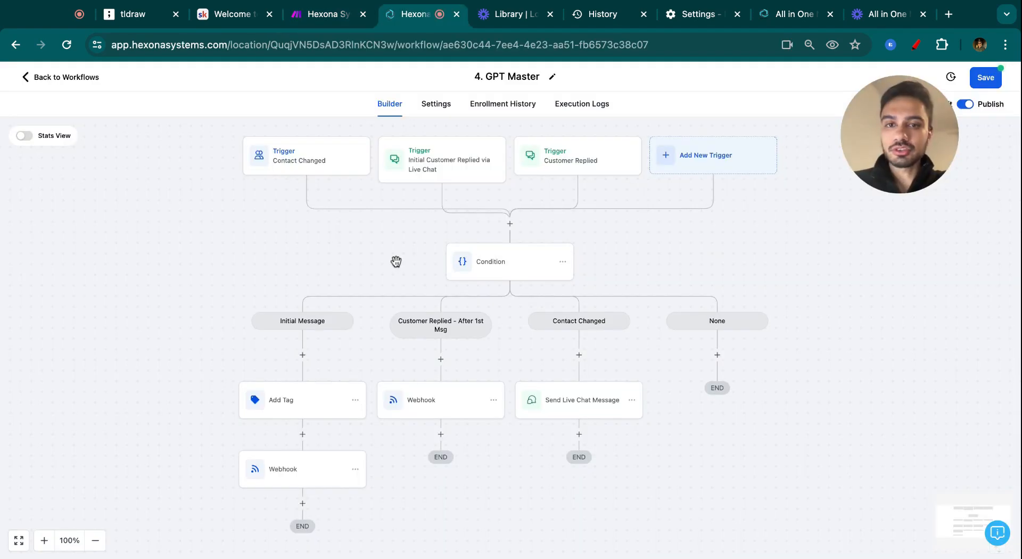
- In the GPT Master workflow, review the Contact Changed trigger's filter and the Send Live Chat Message content, saving both
{"action": "left_click", "coordinate": [331, 167]}
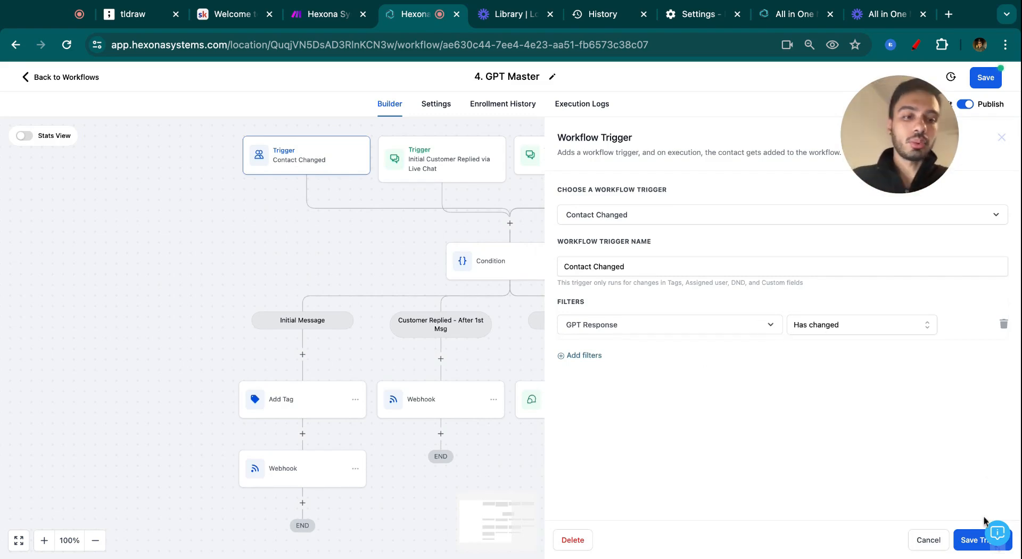
{"action": "left_click", "coordinate": [976, 543]}
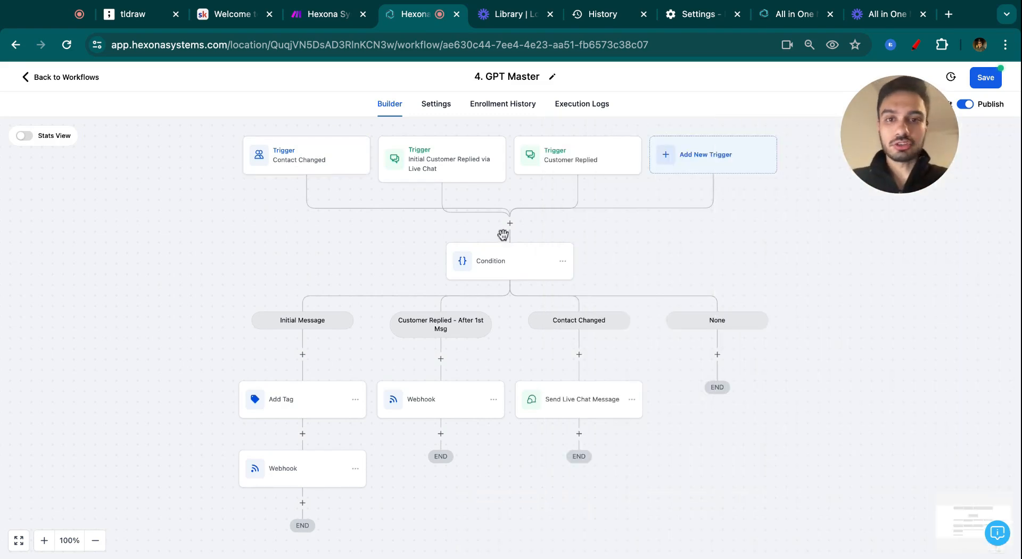
{"action": "left_click", "coordinate": [571, 404]}
{"action": "left_click_drag", "start_coordinate": [745, 313], "coordinate": [745, 314]}
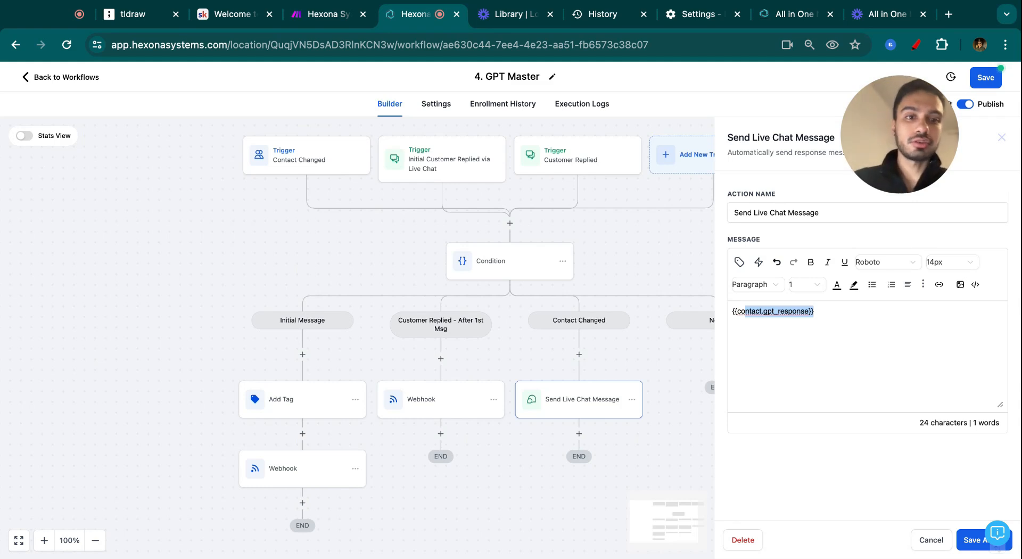
{"action": "left_click", "coordinate": [750, 313]}
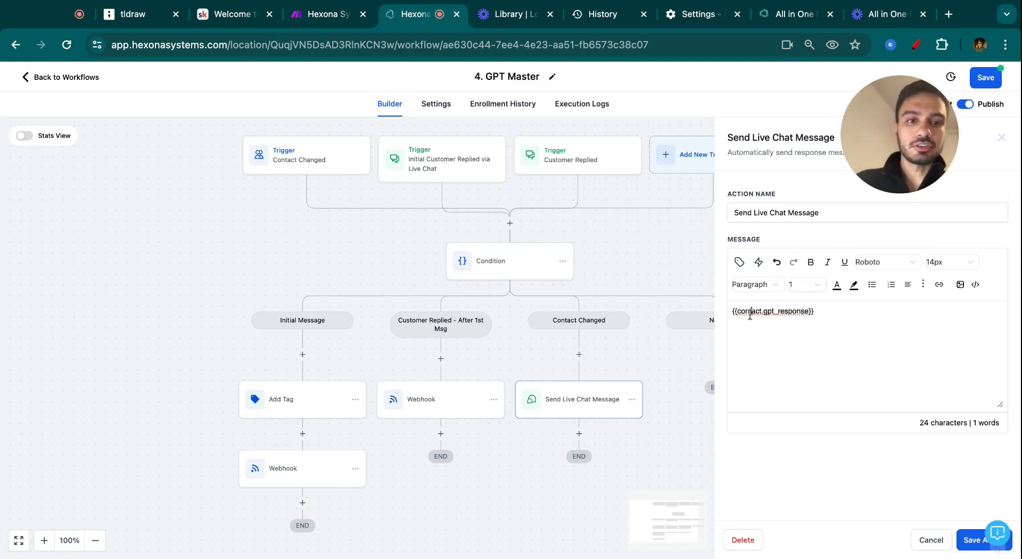
{"action": "left_click_drag", "start_coordinate": [735, 313], "coordinate": [735, 315]}
{"action": "left_click", "coordinate": [967, 540]}
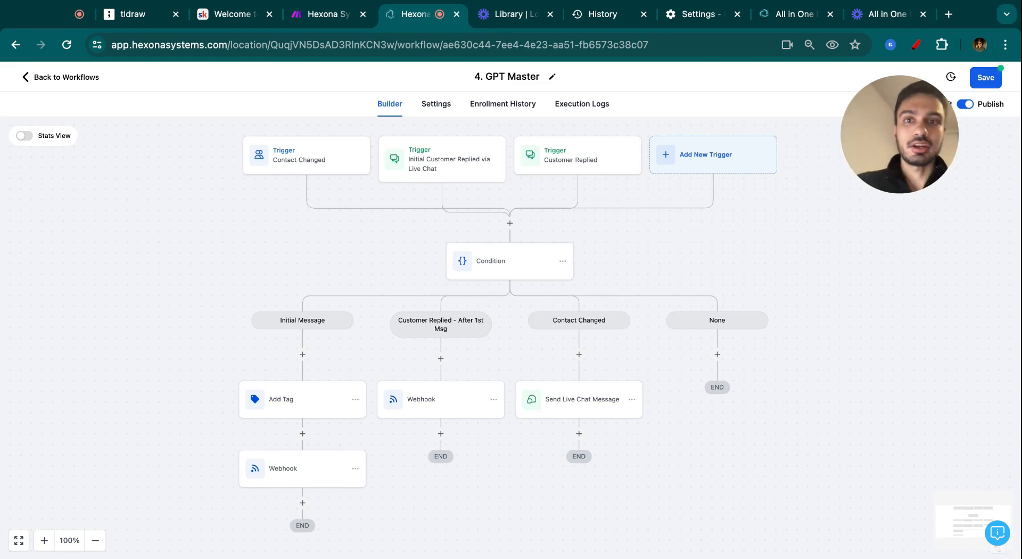
- Leave the GPT Master workflow and open the website Chat Widget settings under Sites
{"action": "left_click", "coordinate": [35, 83]}
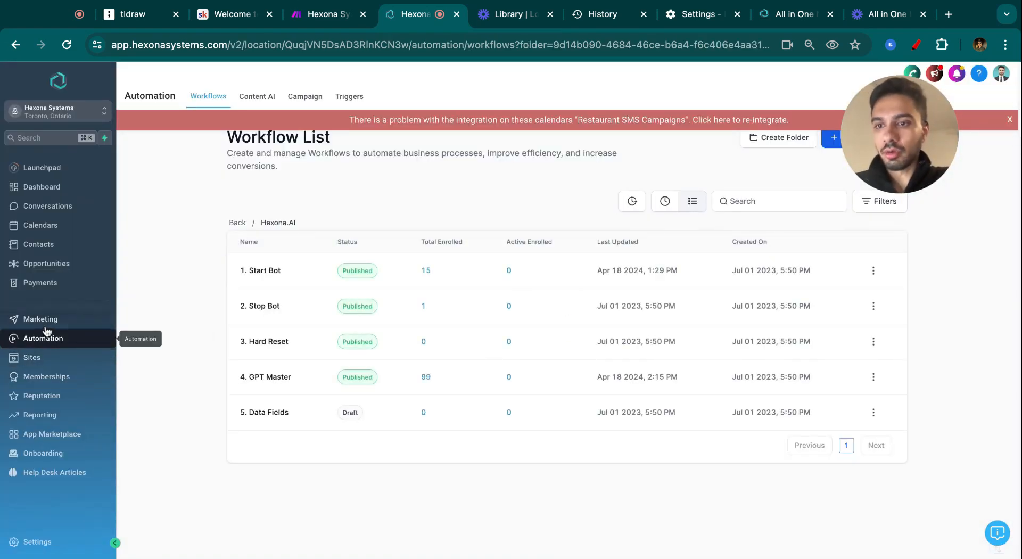
{"action": "left_click", "coordinate": [57, 358]}
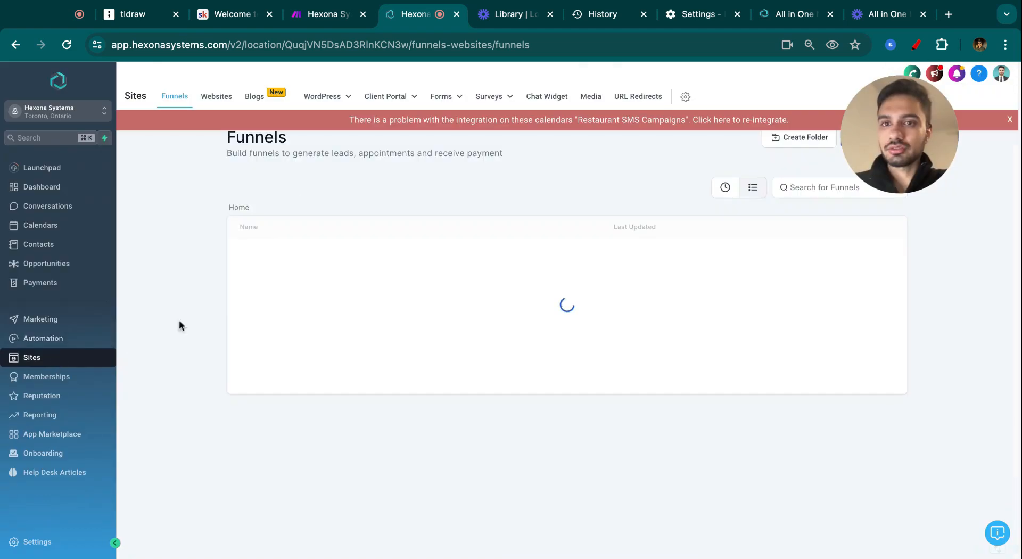
{"action": "left_click", "coordinate": [544, 99]}
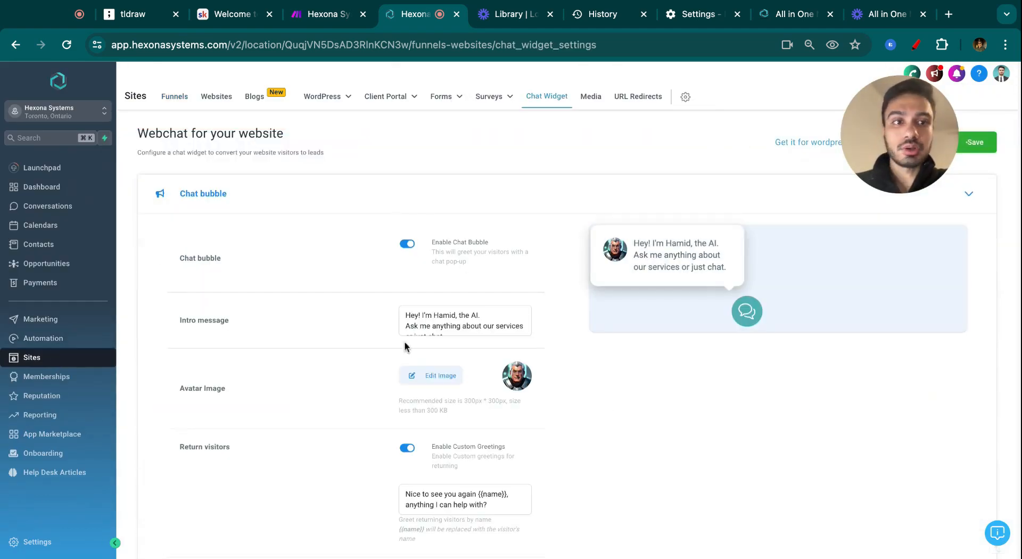
- Review the chat bubble settings, then expand Chat Type to check which type of chat is selected
{"action": "scroll", "coordinate": [407, 301], "scroll_direction": "down", "scroll_amount": 2}
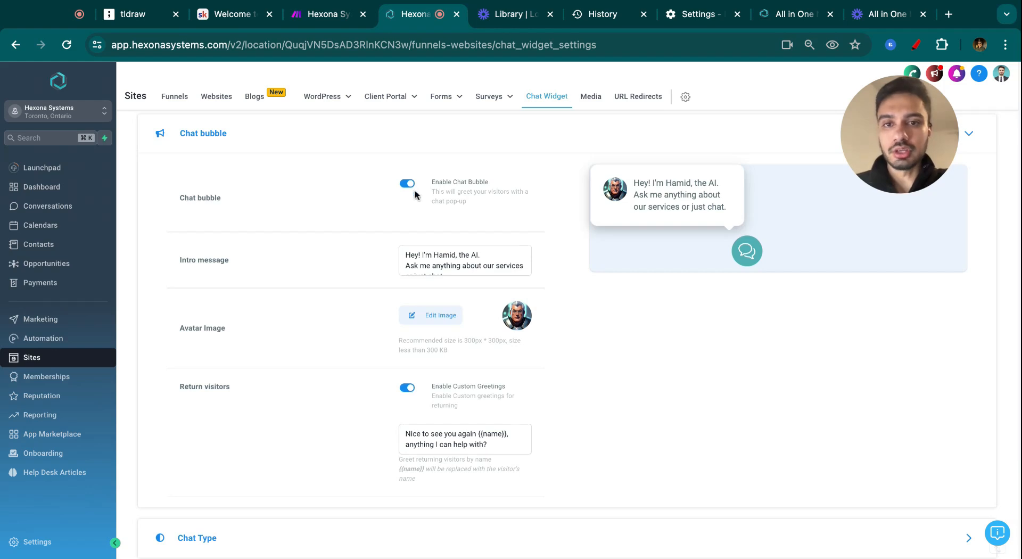
{"action": "scroll", "coordinate": [344, 289], "scroll_direction": "down", "scroll_amount": 3}
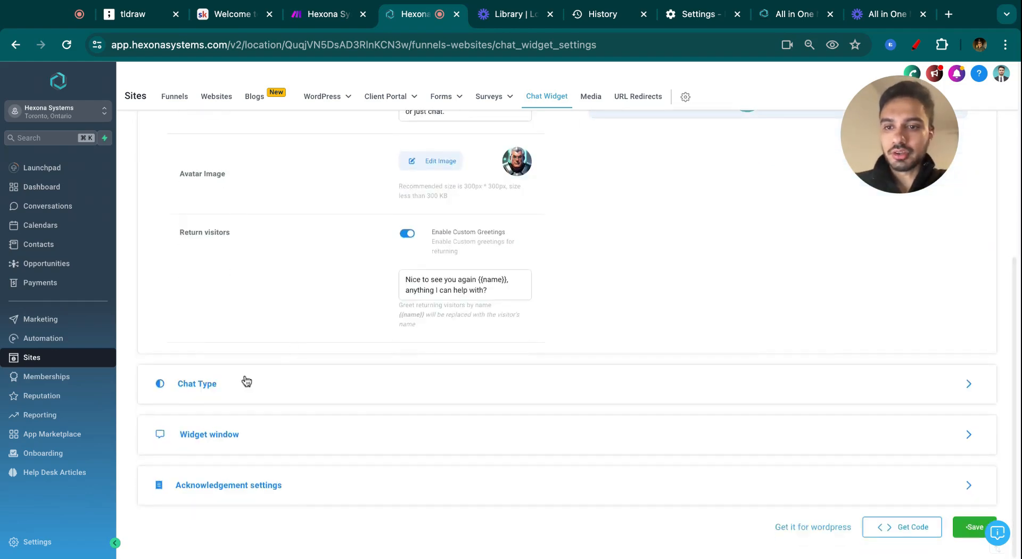
{"action": "left_click", "coordinate": [246, 381]}
{"action": "scroll", "coordinate": [247, 381], "scroll_direction": "up", "scroll_amount": 3}
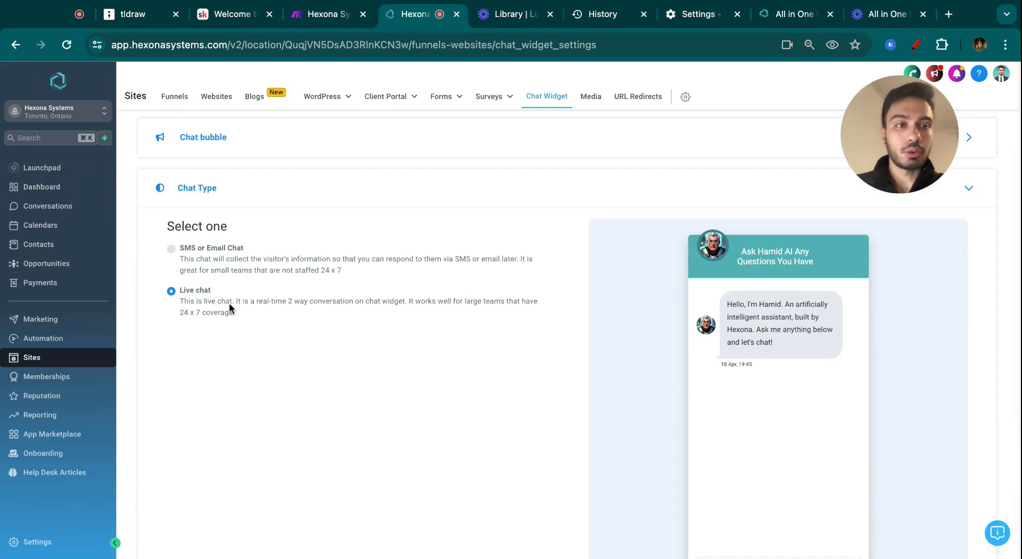
- Expand the Widget window settings and review the messages, widget color, language, and live chat fallback and inactivity options
{"action": "scroll", "coordinate": [229, 303], "scroll_direction": "down", "scroll_amount": 4}
{"action": "left_click", "coordinate": [216, 447]}
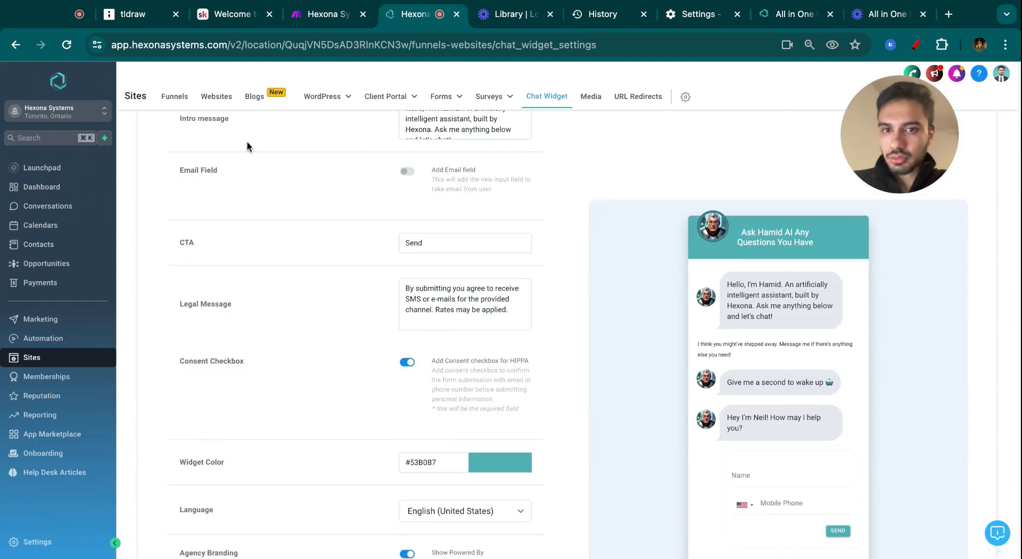
{"action": "scroll", "coordinate": [247, 141], "scroll_direction": "up", "scroll_amount": 3}
{"action": "scroll", "coordinate": [357, 287], "scroll_direction": "down", "scroll_amount": 3}
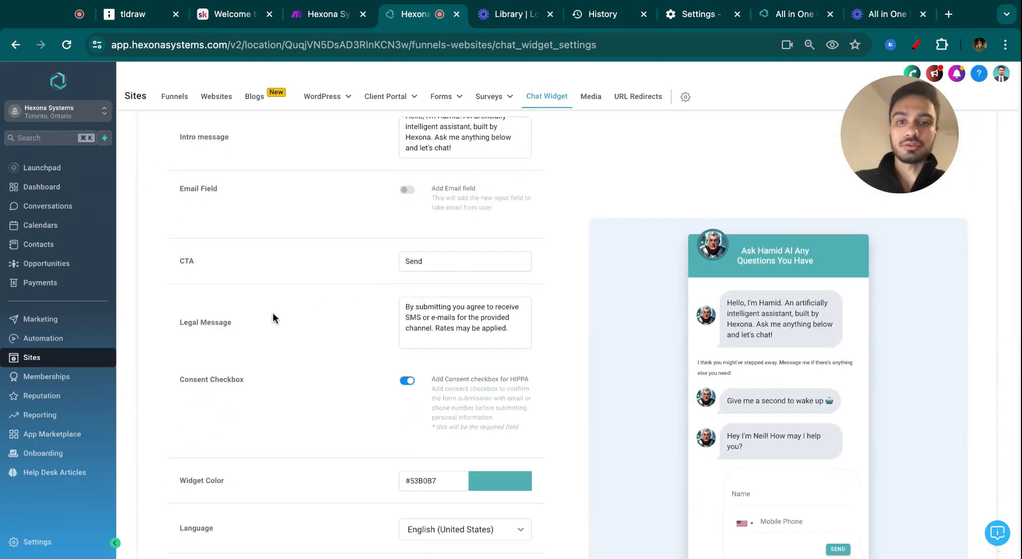
{"action": "scroll", "coordinate": [273, 312], "scroll_direction": "down", "scroll_amount": 10}
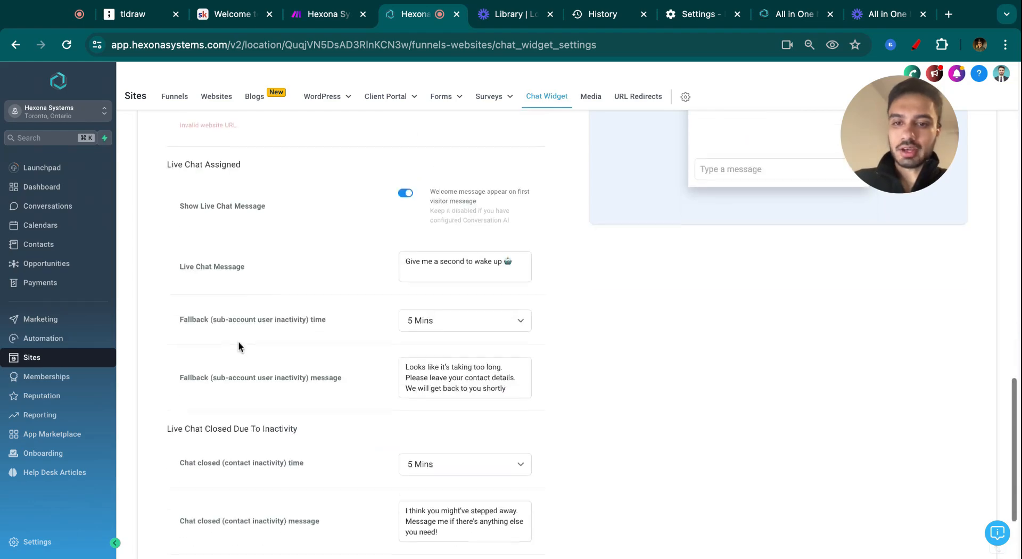
{"action": "scroll", "coordinate": [238, 346], "scroll_direction": "down", "scroll_amount": 2}
{"action": "scroll", "coordinate": [237, 348], "scroll_direction": "up", "scroll_amount": 15}
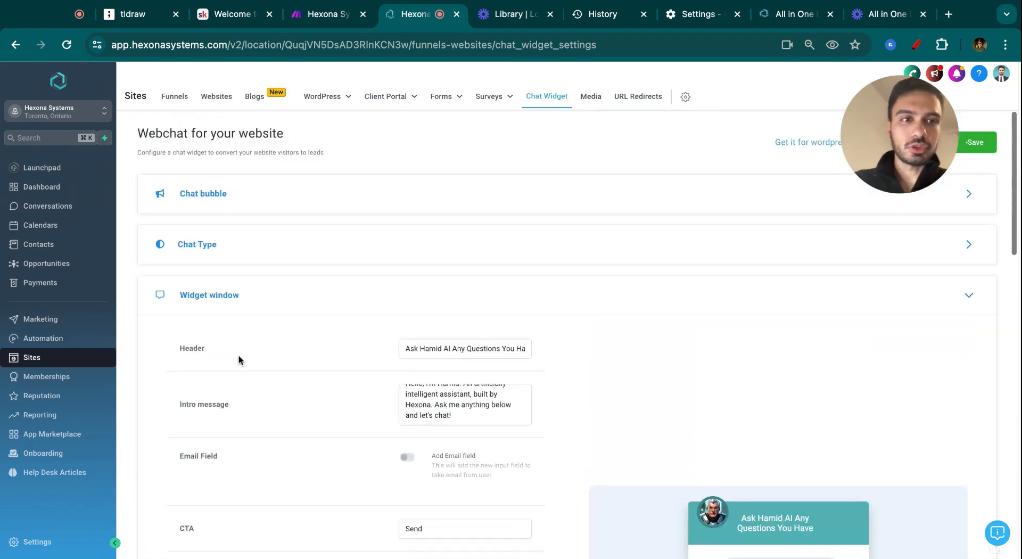
- Display the chat widget's embed code for the website body or footer, review it, and close the code dialog
{"action": "left_click_drag", "start_coordinate": [901, 140], "coordinate": [594, 148]}
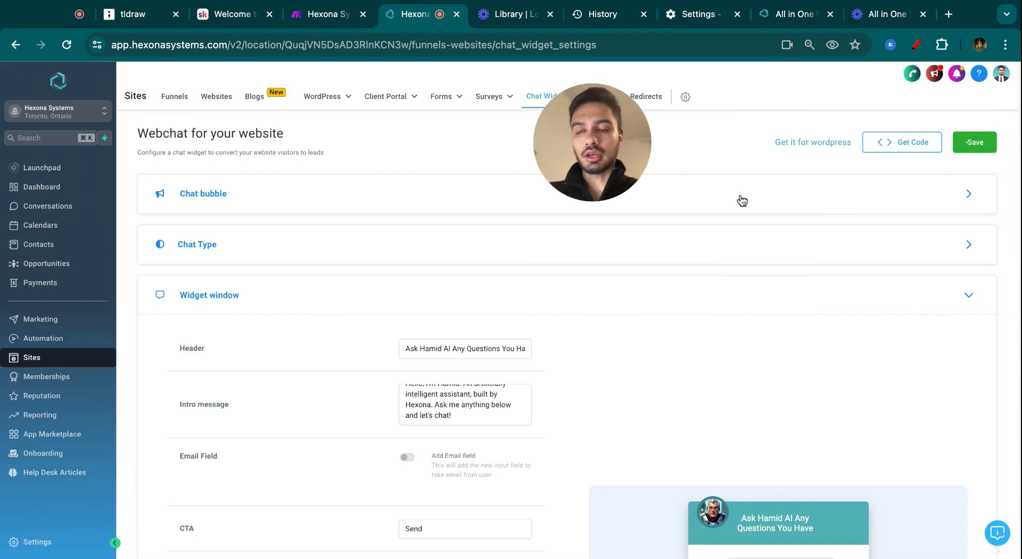
{"action": "left_click", "coordinate": [904, 149]}
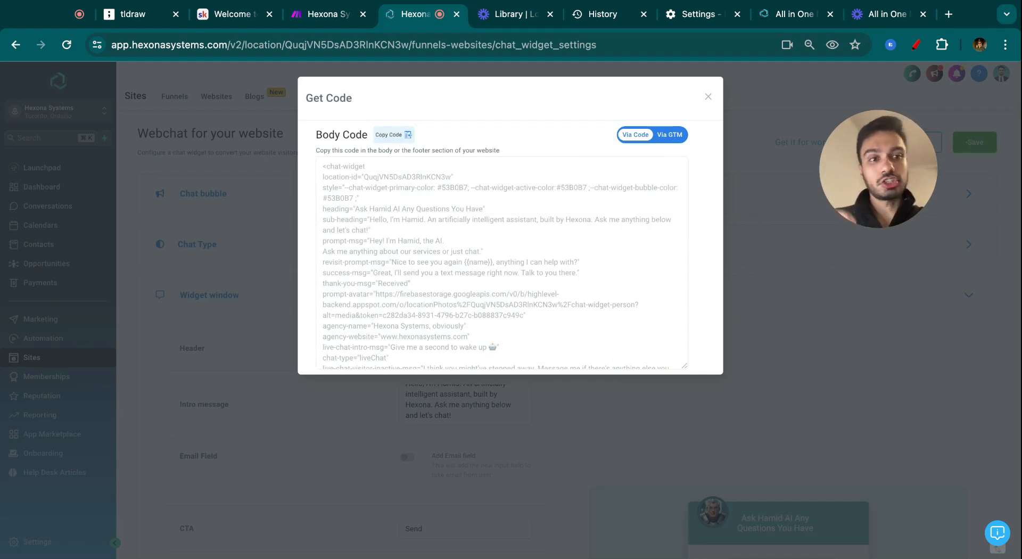
{"action": "left_click", "coordinate": [250, 222]}
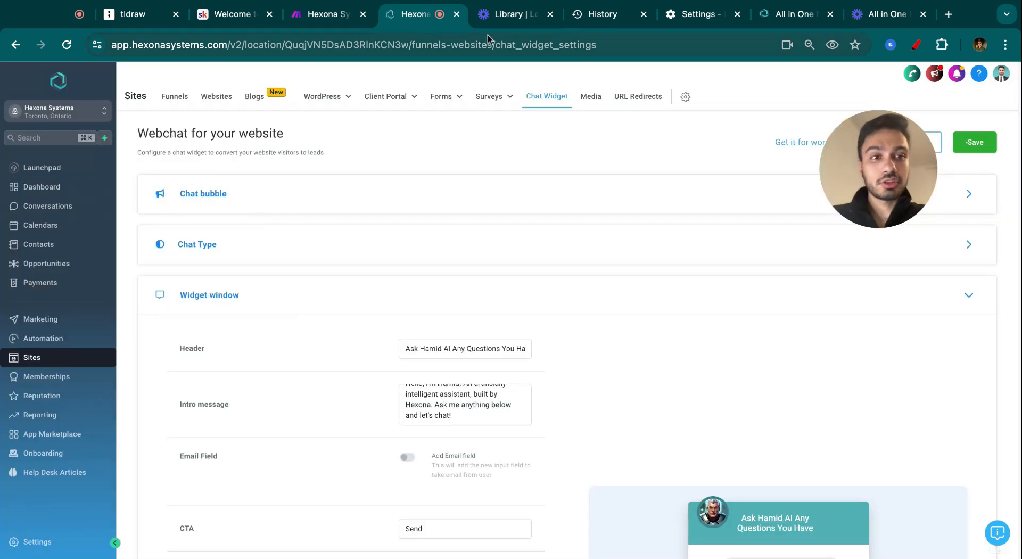